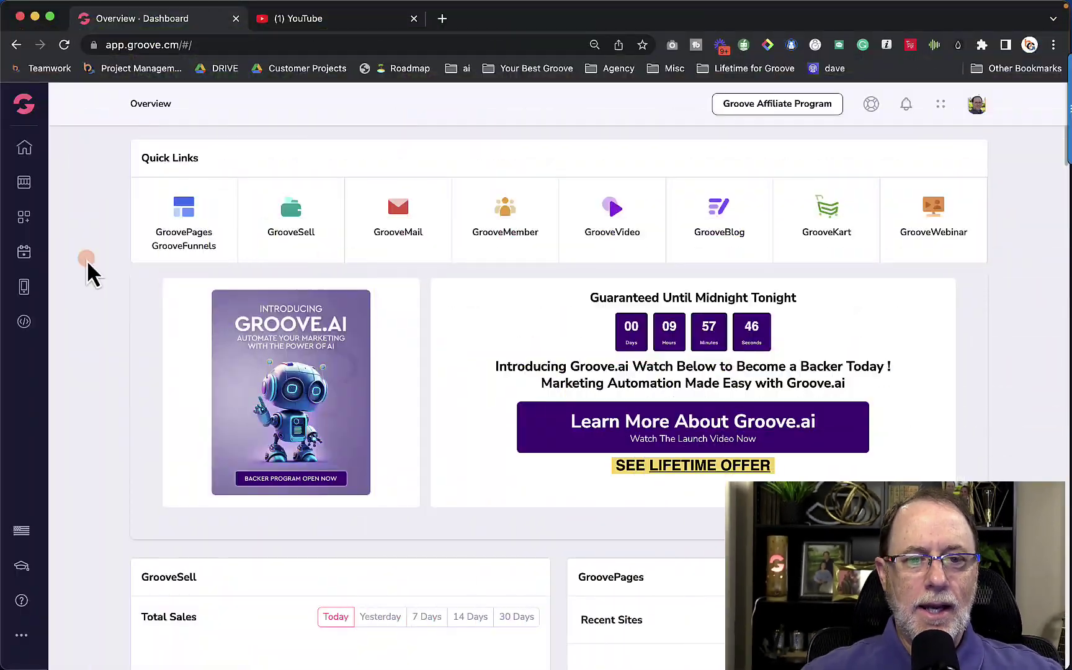
# Step: Go from the GrooveMember memberships list to Example Membership's Manage Access Levels page
pyautogui.click(505, 212)
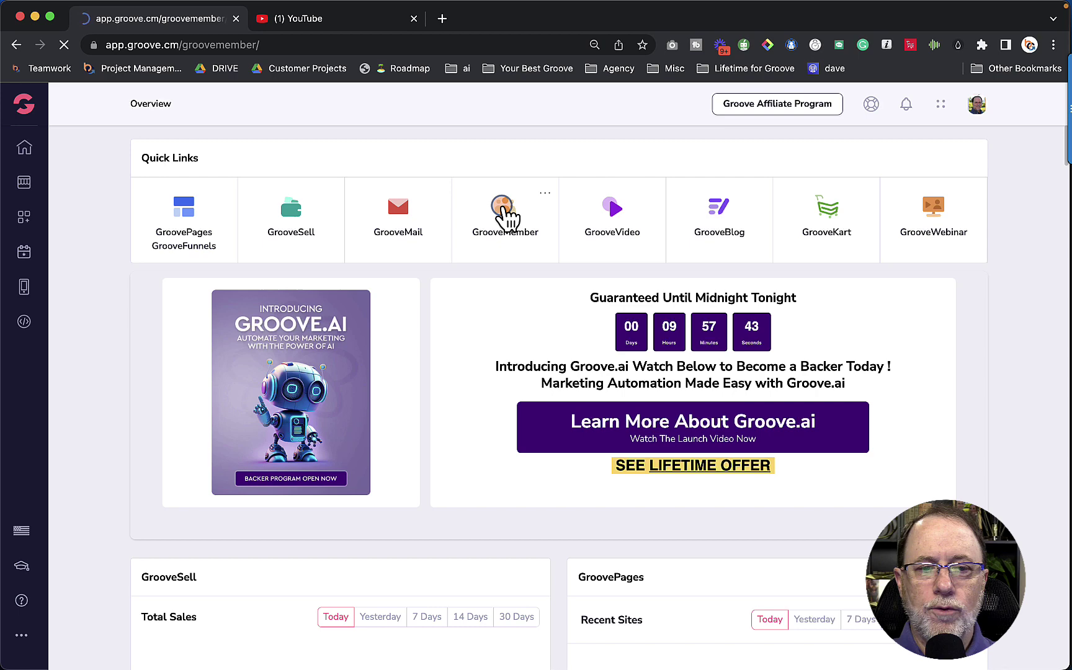
pyautogui.click(201, 214)
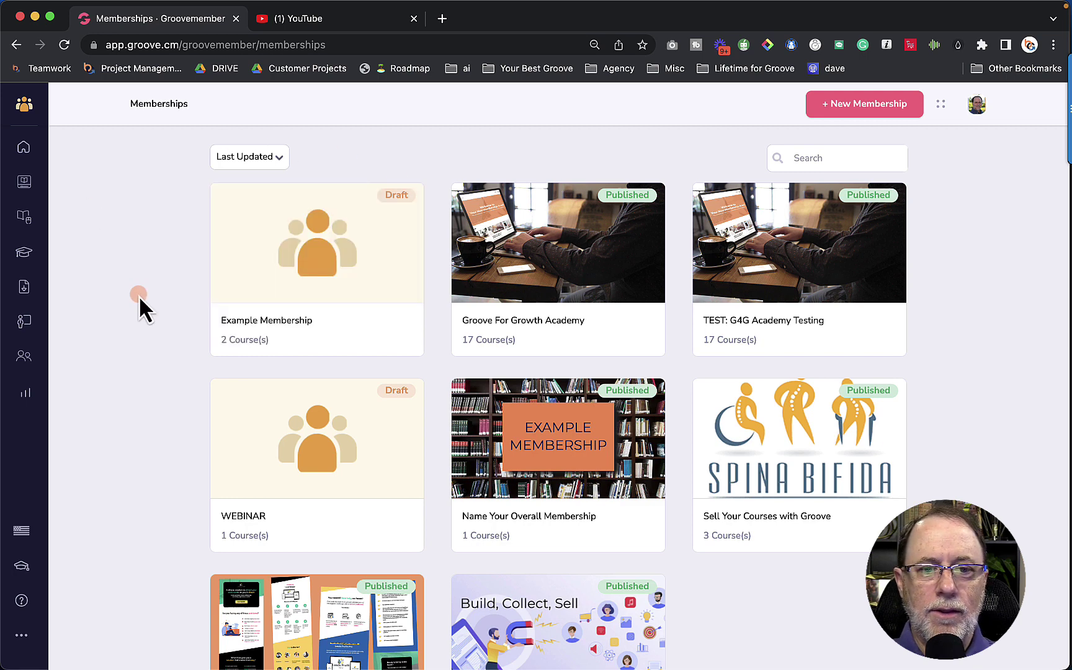
pyautogui.click(332, 247)
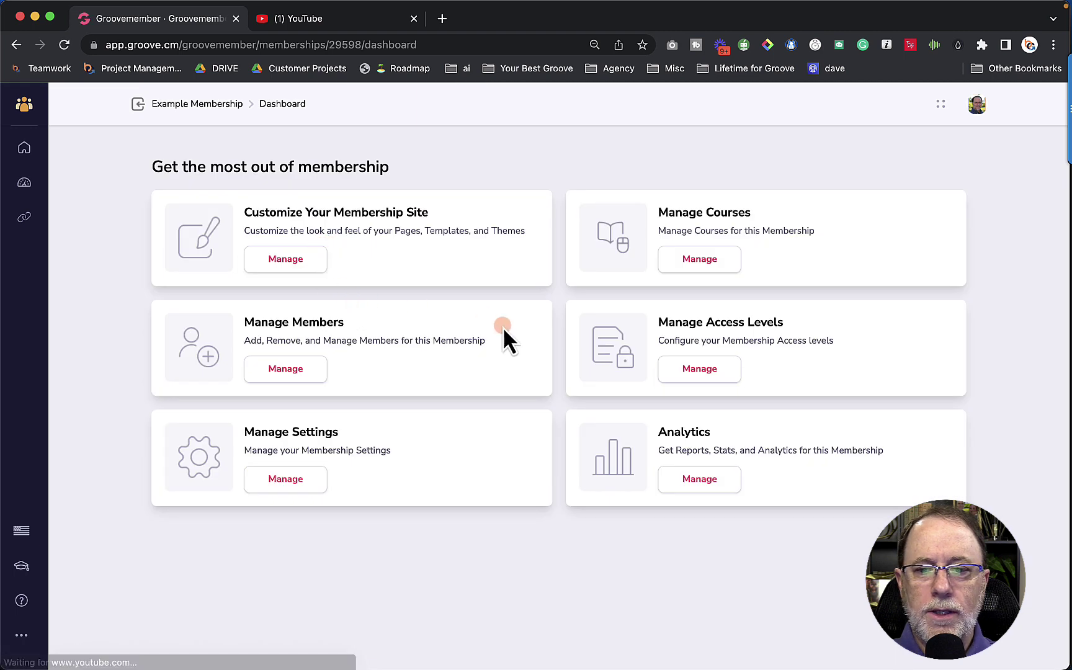
pyautogui.click(712, 370)
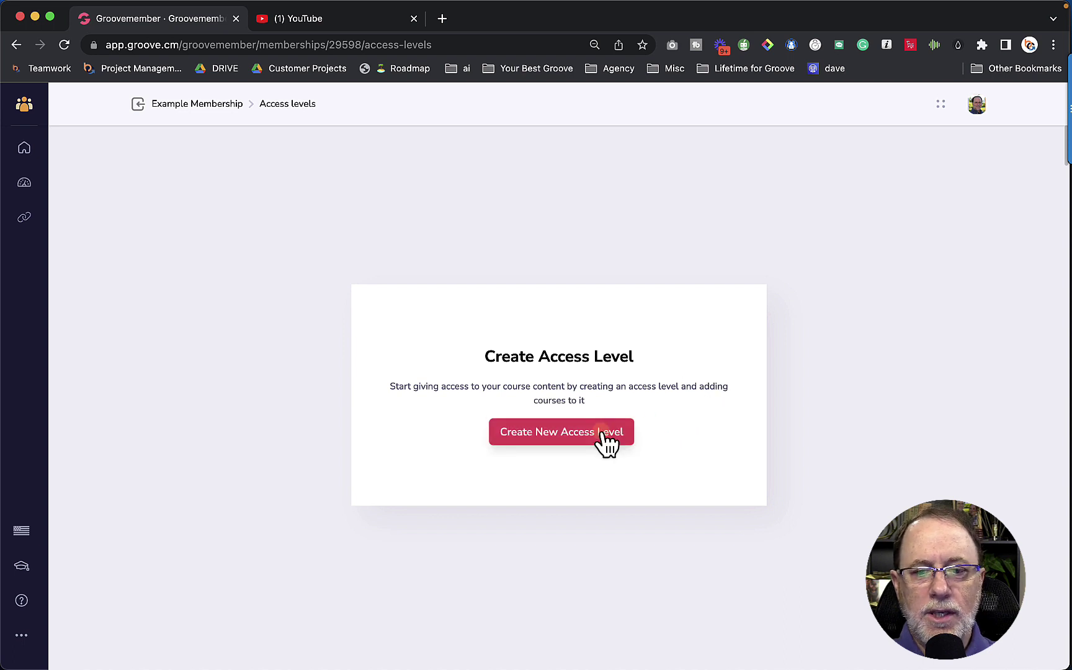
pyautogui.click(551, 433)
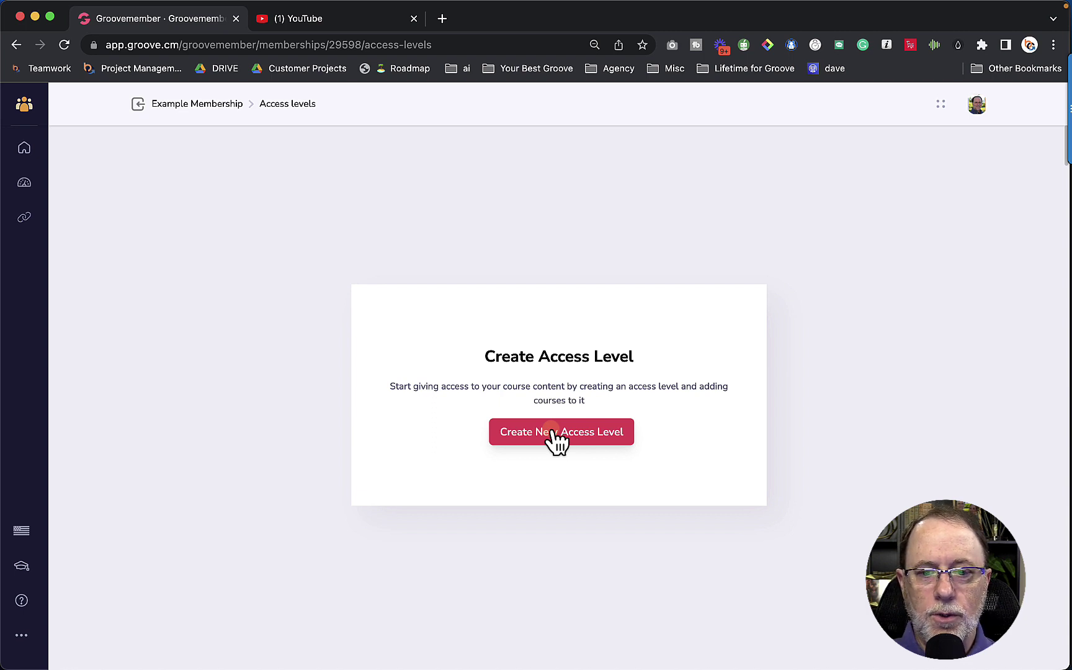
# Step: Create a 'Course Access' level with the Build Your Lead Generation Machine course and open its lesson editor
pyautogui.click(552, 431)
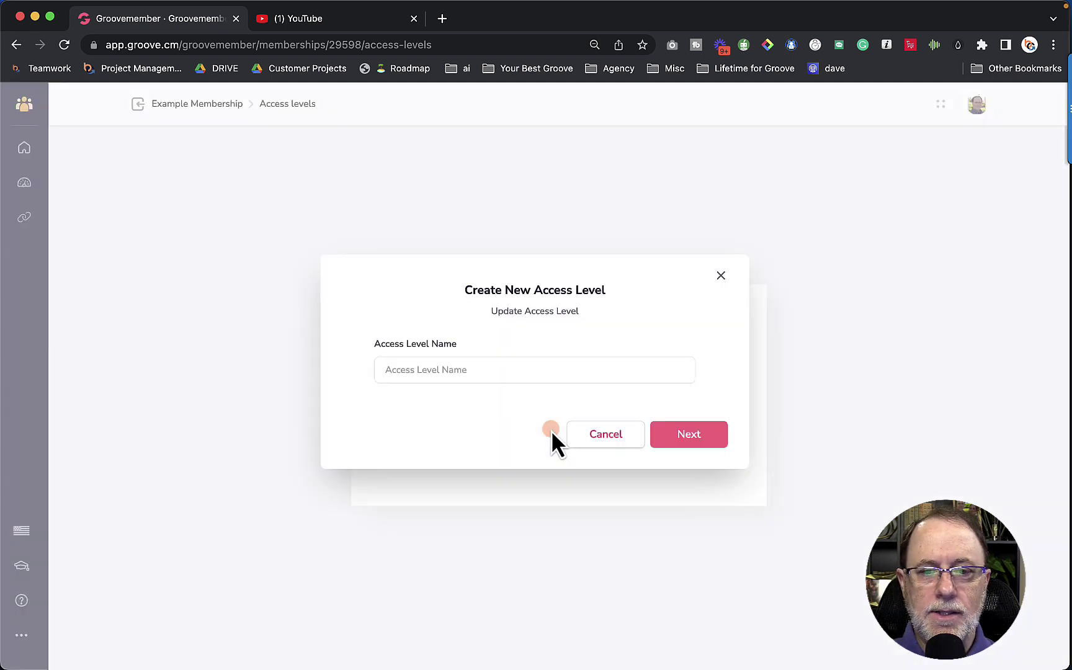
pyautogui.click(404, 371)
pyautogui.write('Cou')
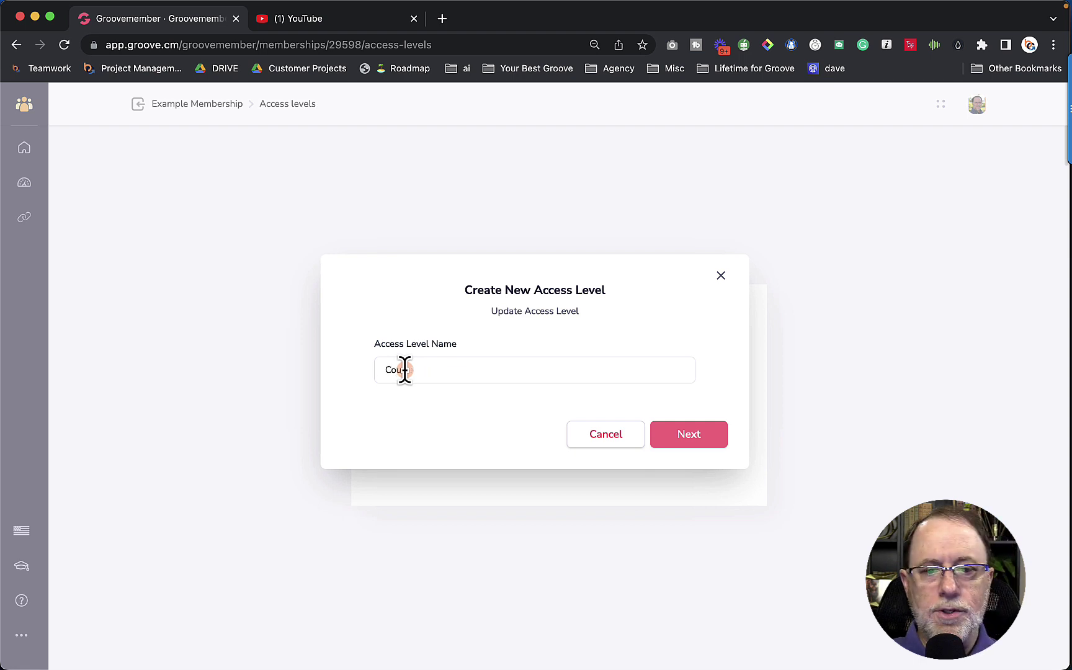
pyautogui.write('rse Access')
pyautogui.click(657, 437)
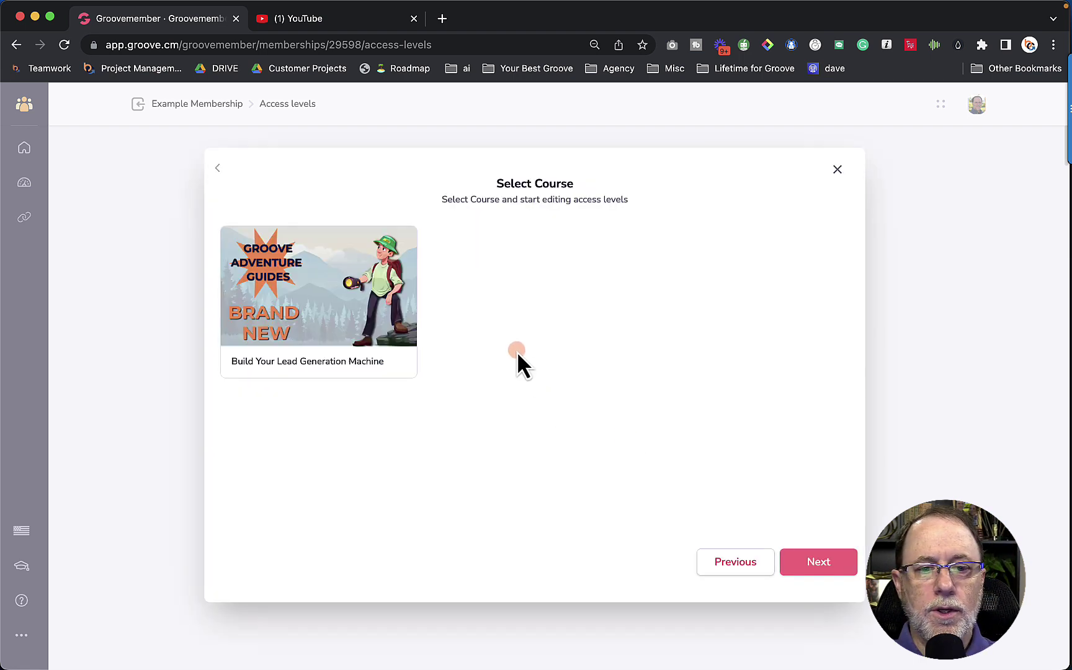
pyautogui.moveTo(268, 341)
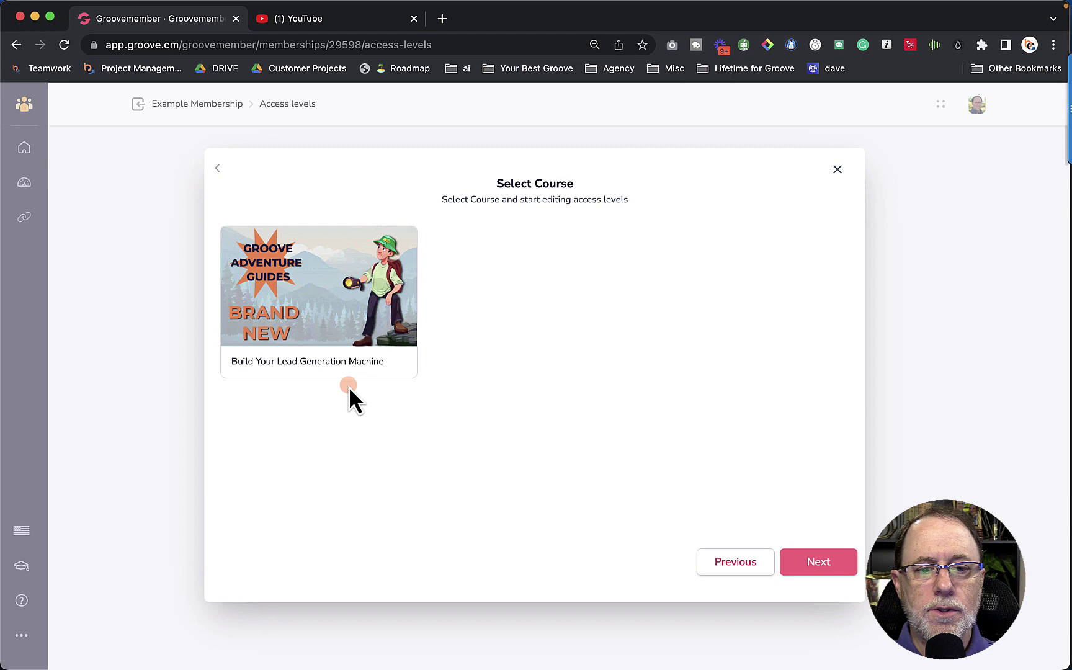
pyautogui.click(328, 289)
pyautogui.click(818, 562)
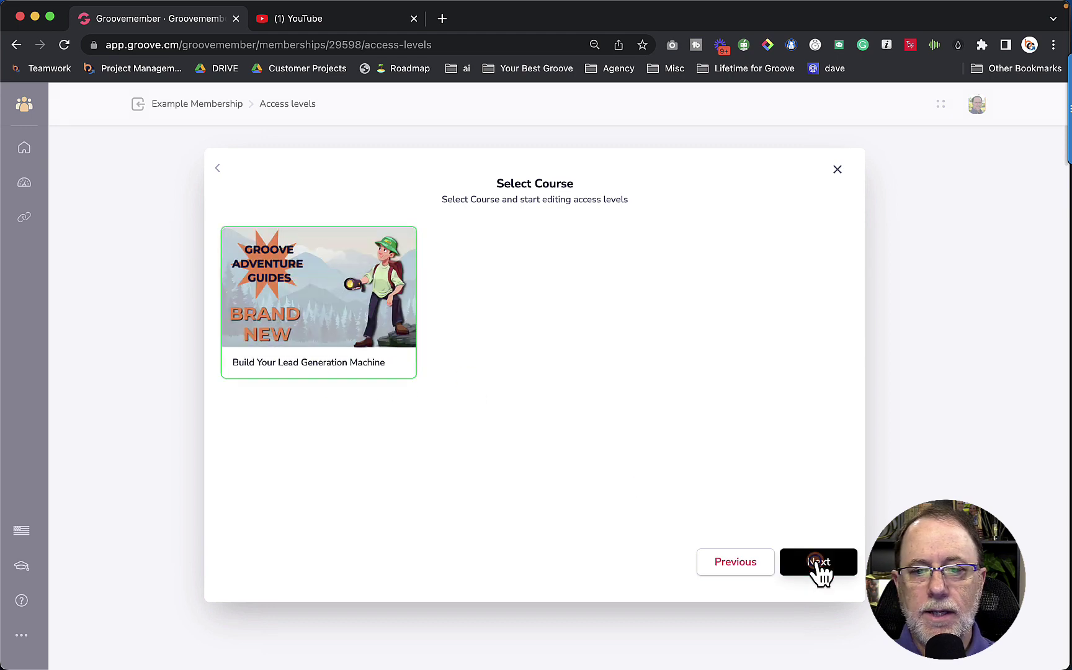
pyautogui.scroll(-15, 663, 482)
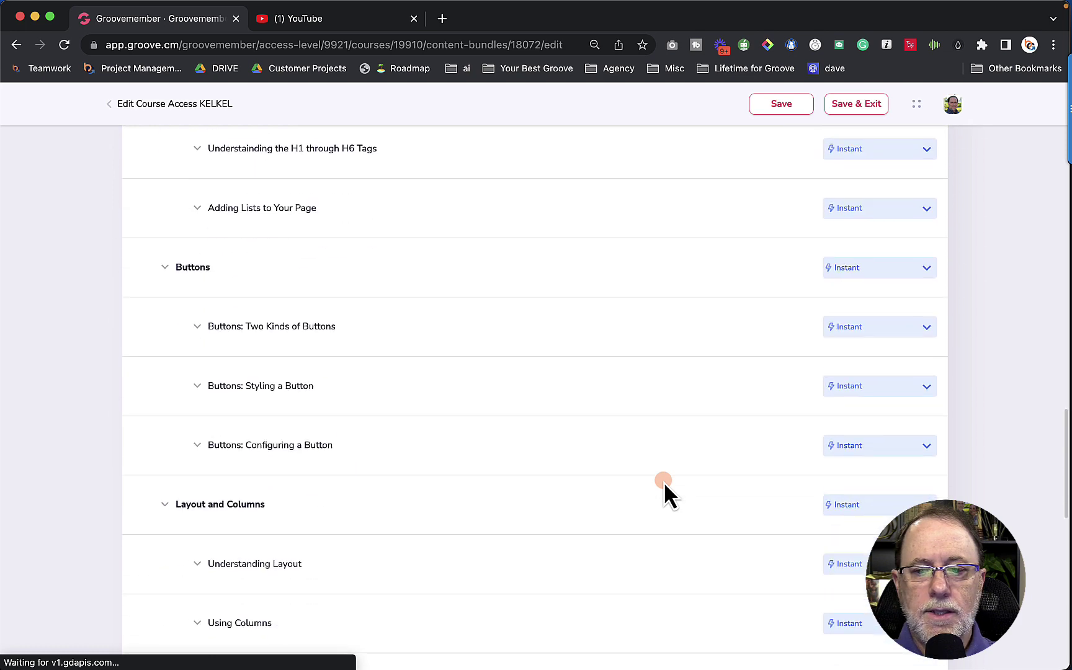
pyautogui.scroll(-5, 663, 482)
pyautogui.scroll(20, 663, 482)
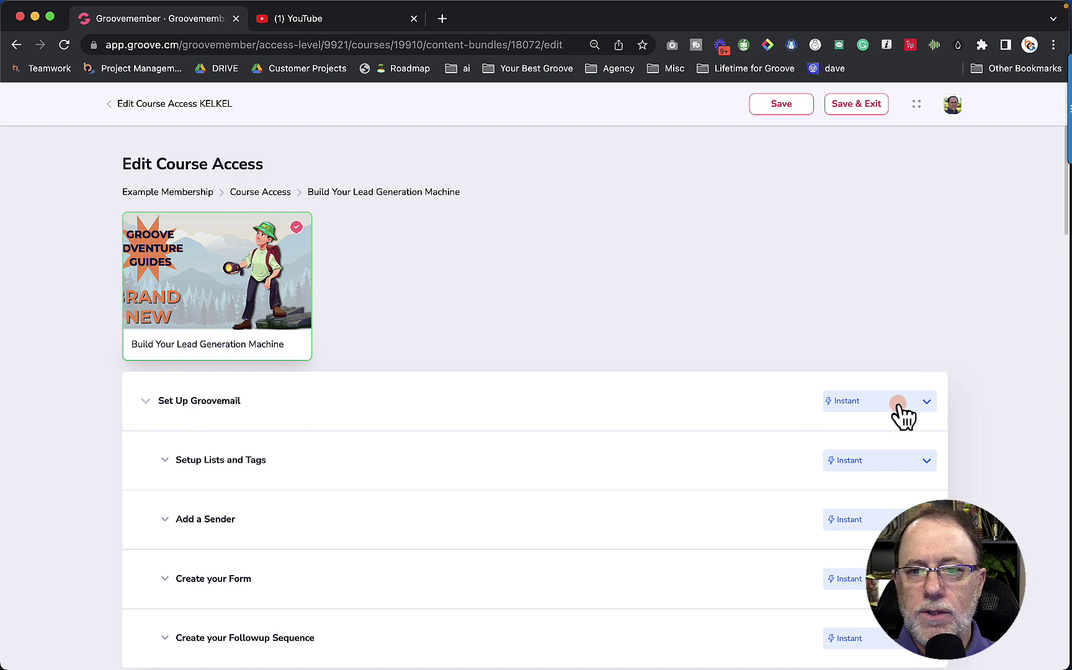
pyautogui.scroll(-5, 744, 381)
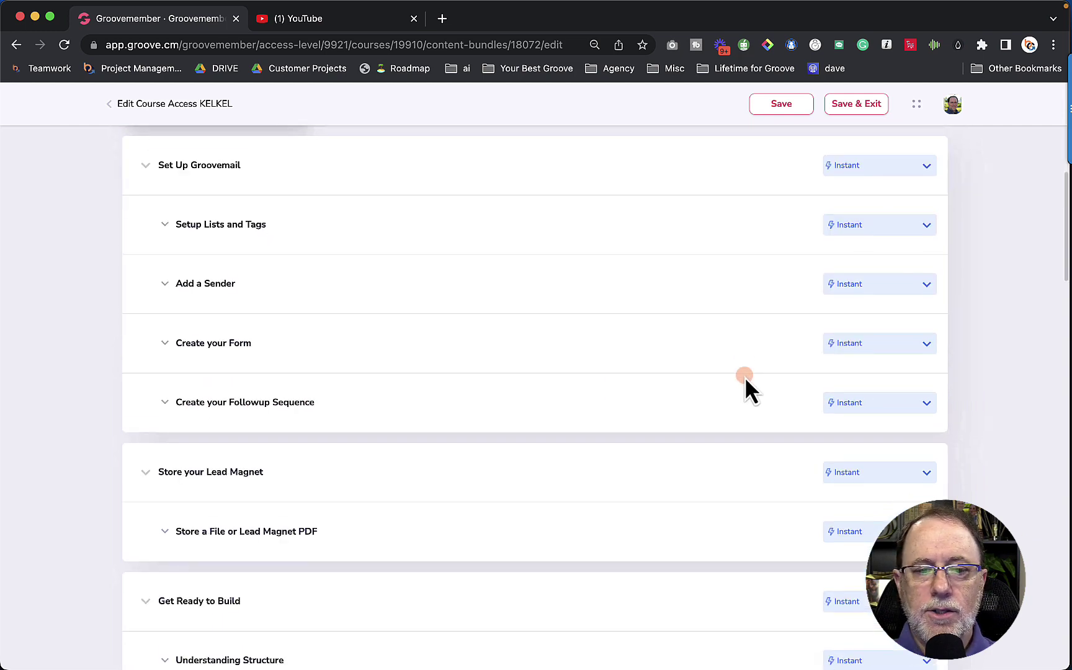
pyautogui.scroll(2, 745, 382)
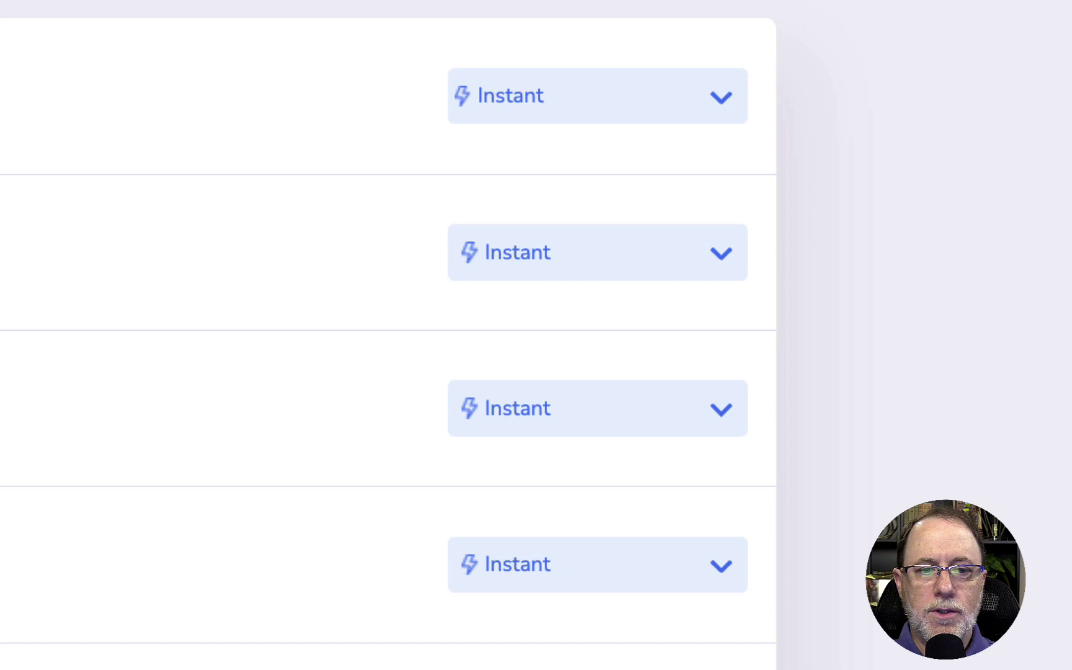
pyautogui.click(713, 97)
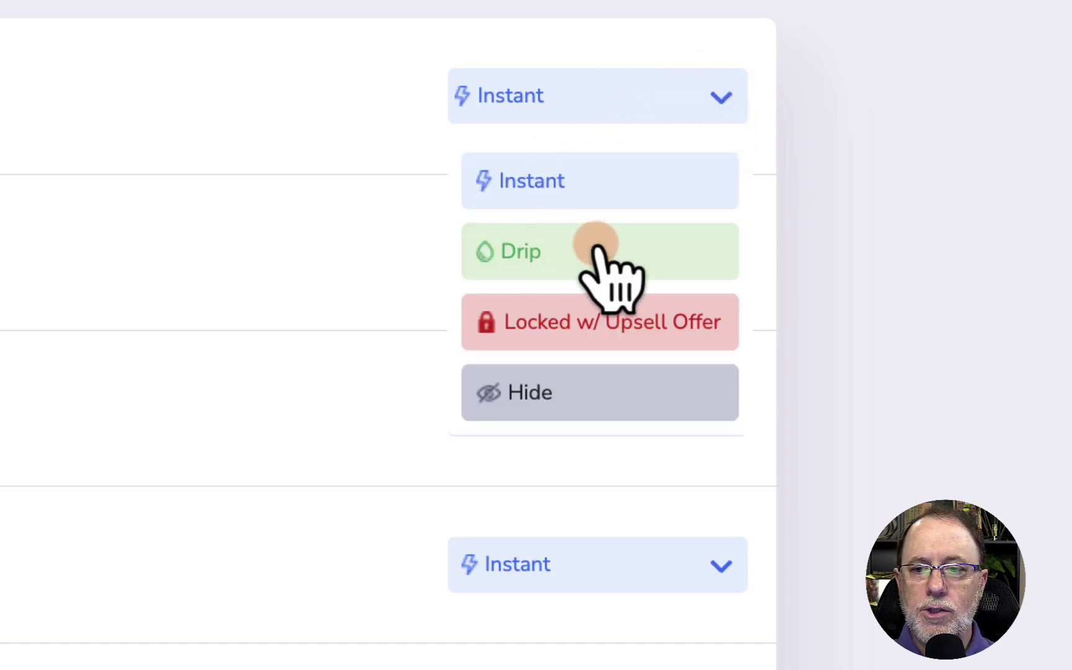
pyautogui.click(551, 248)
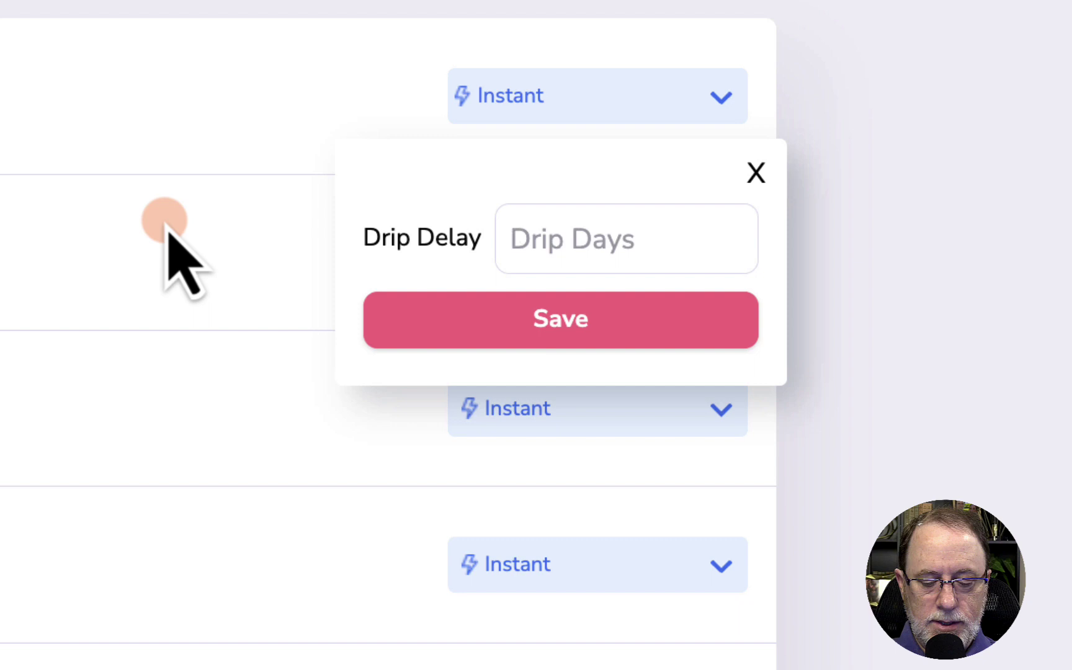
pyautogui.write('7')
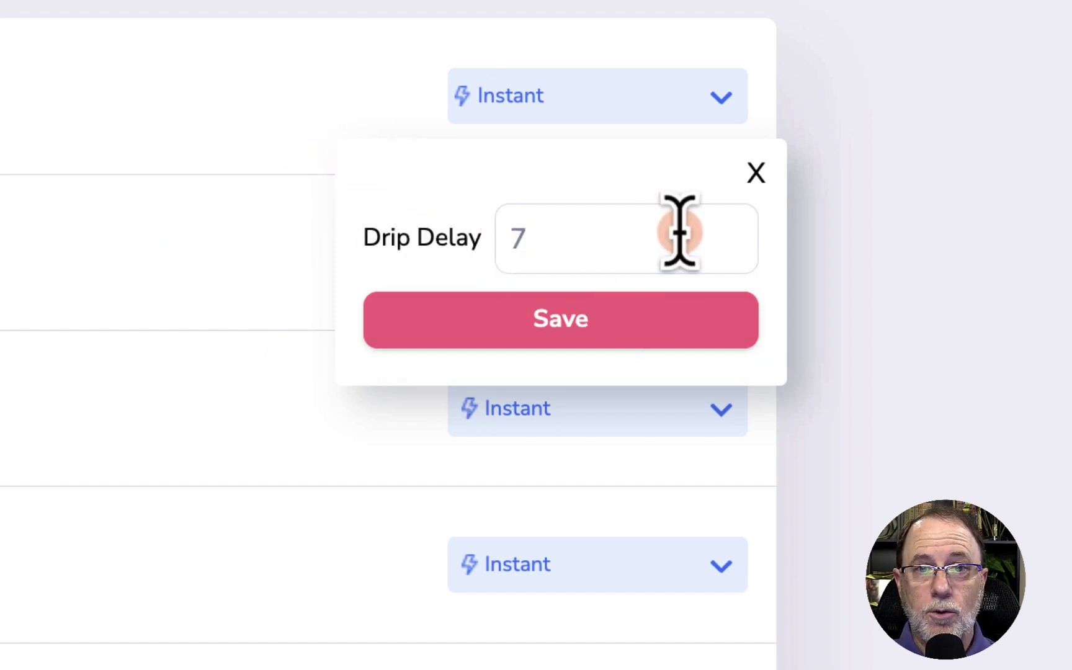
pyautogui.click(754, 175)
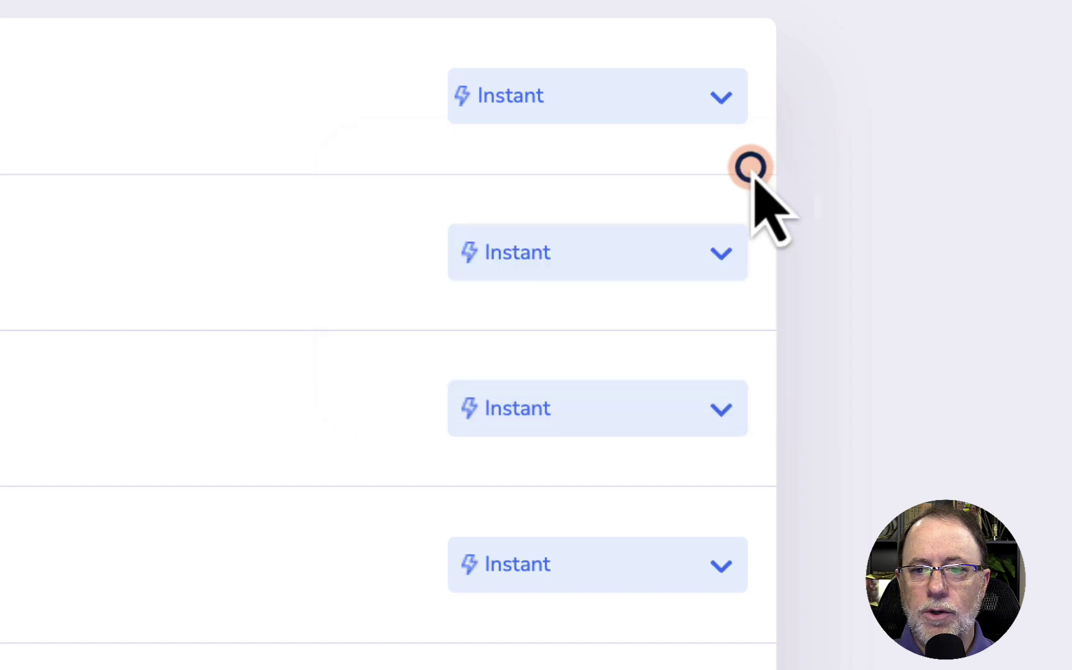
# Step: Try locking Set Up Groovemail behind an upsell offer and review the available unlock offers
pyautogui.click(628, 93)
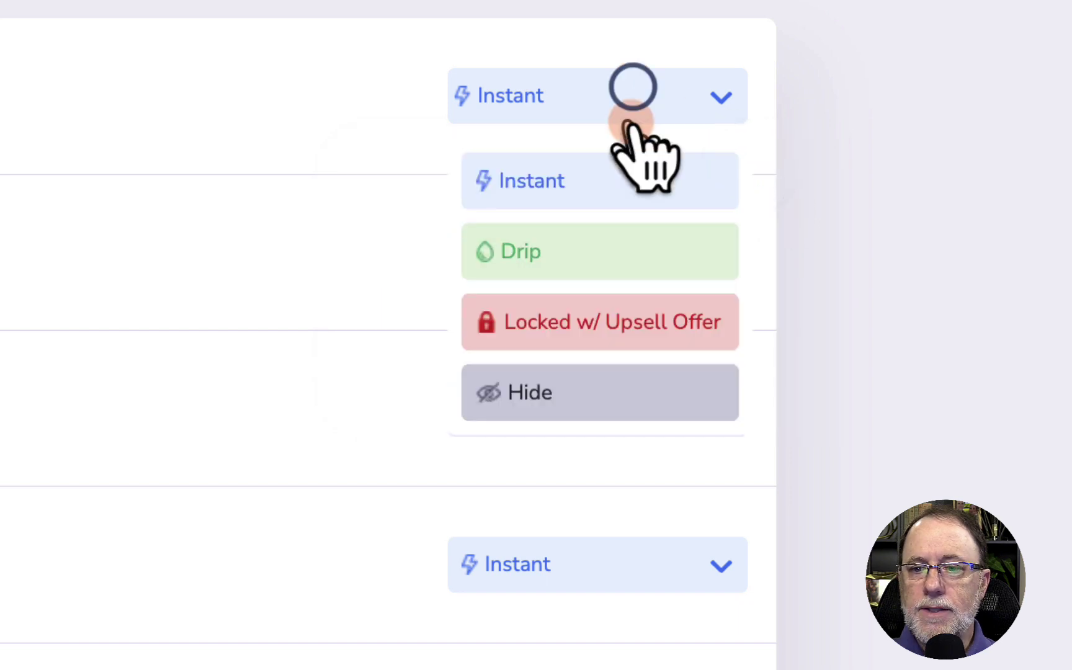
pyautogui.click(571, 318)
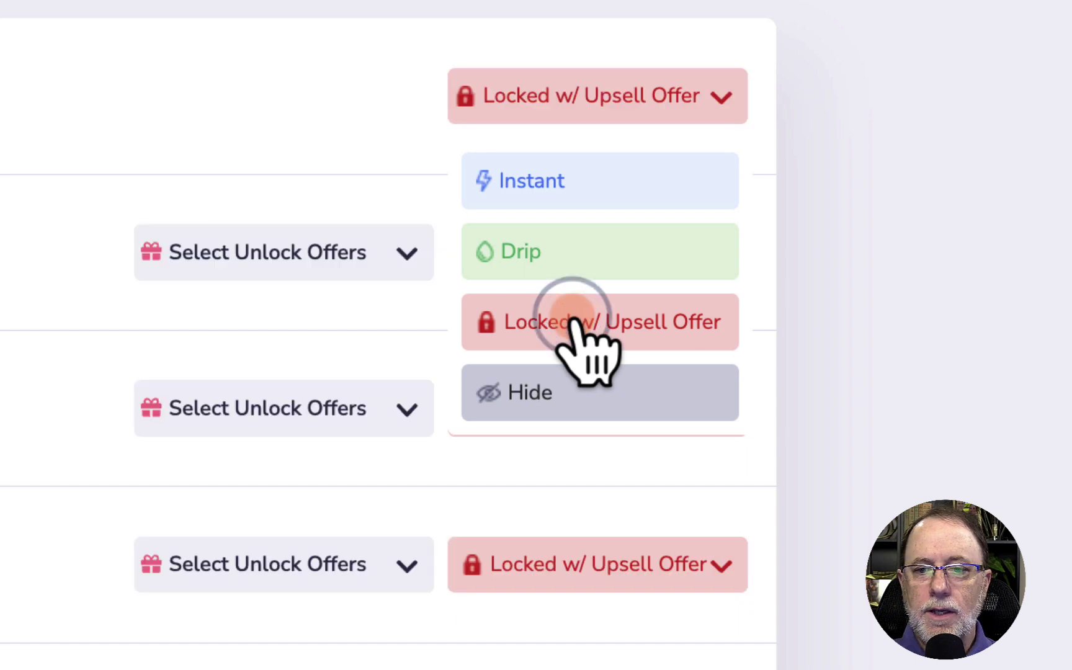
pyautogui.click(392, 238)
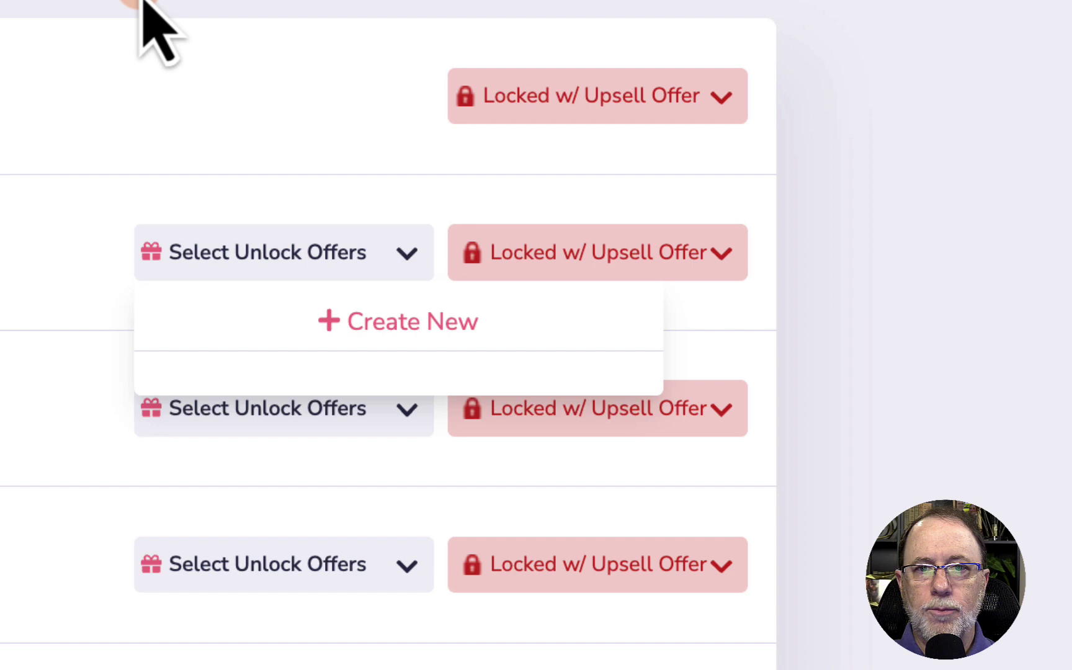
pyautogui.click(338, 320)
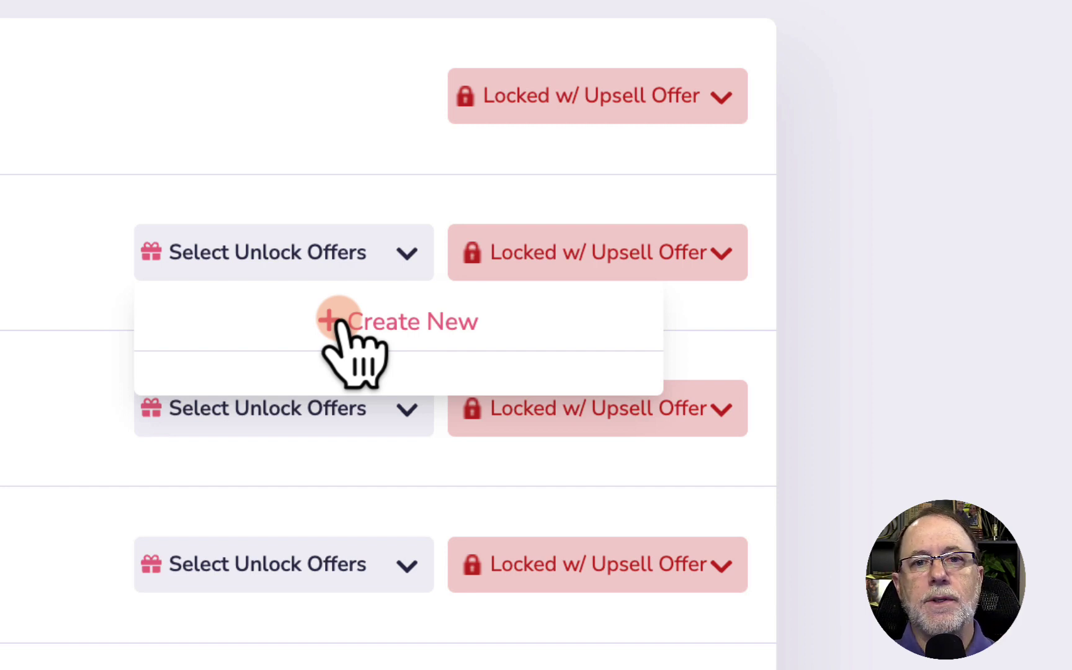
pyautogui.click(338, 168)
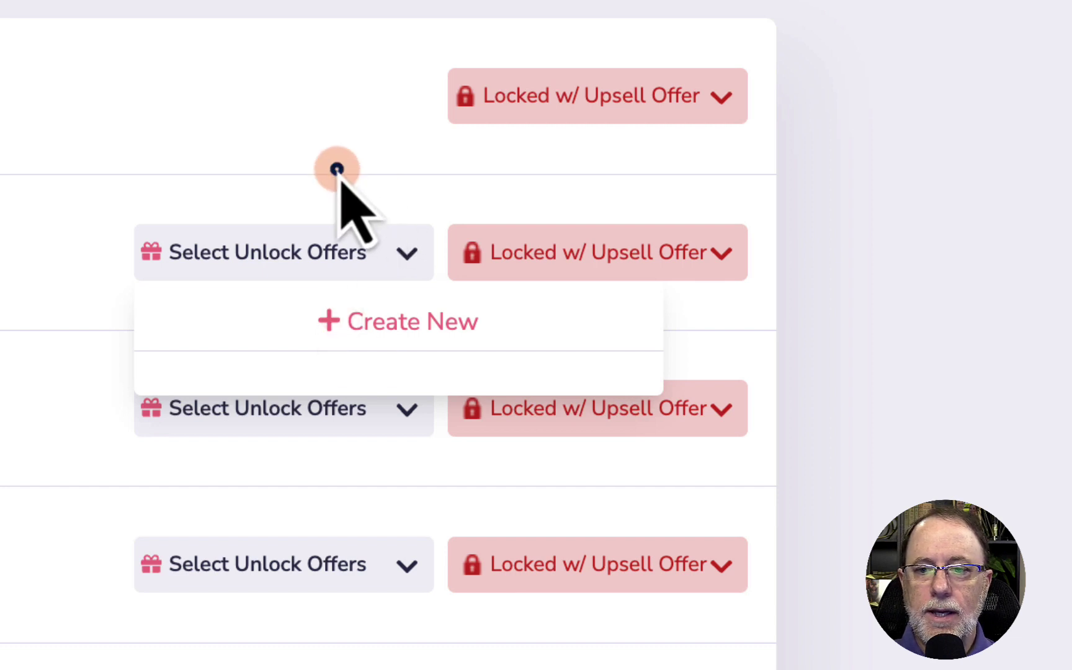
# Step: Return Set Up Groovemail and its lessons to Instant and save the Course Access level
pyautogui.click(643, 251)
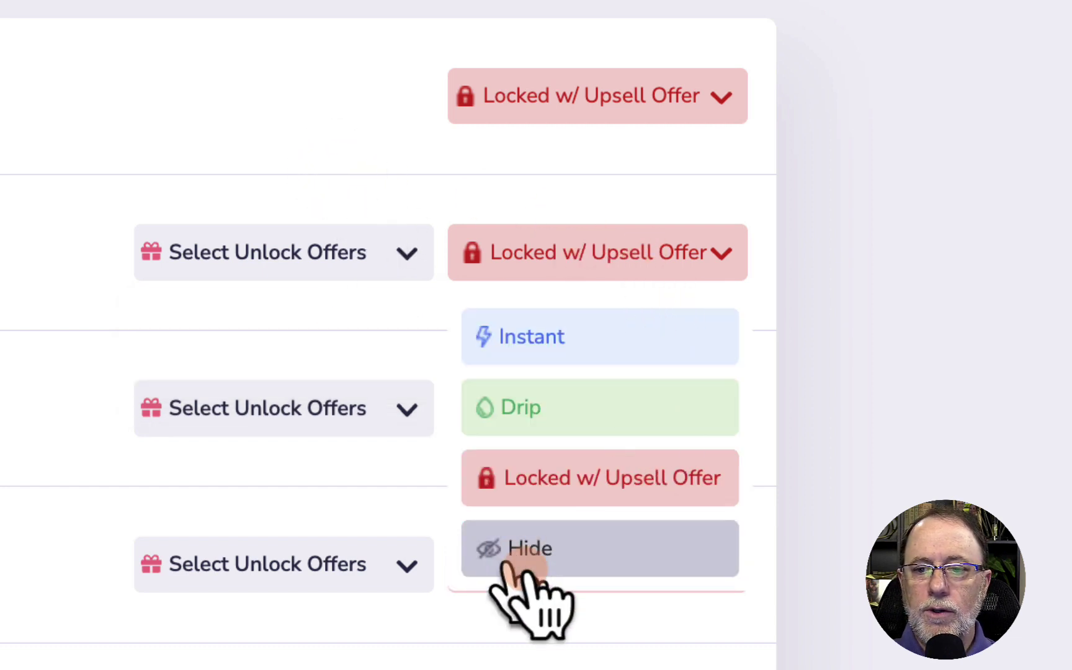
pyautogui.click(613, 547)
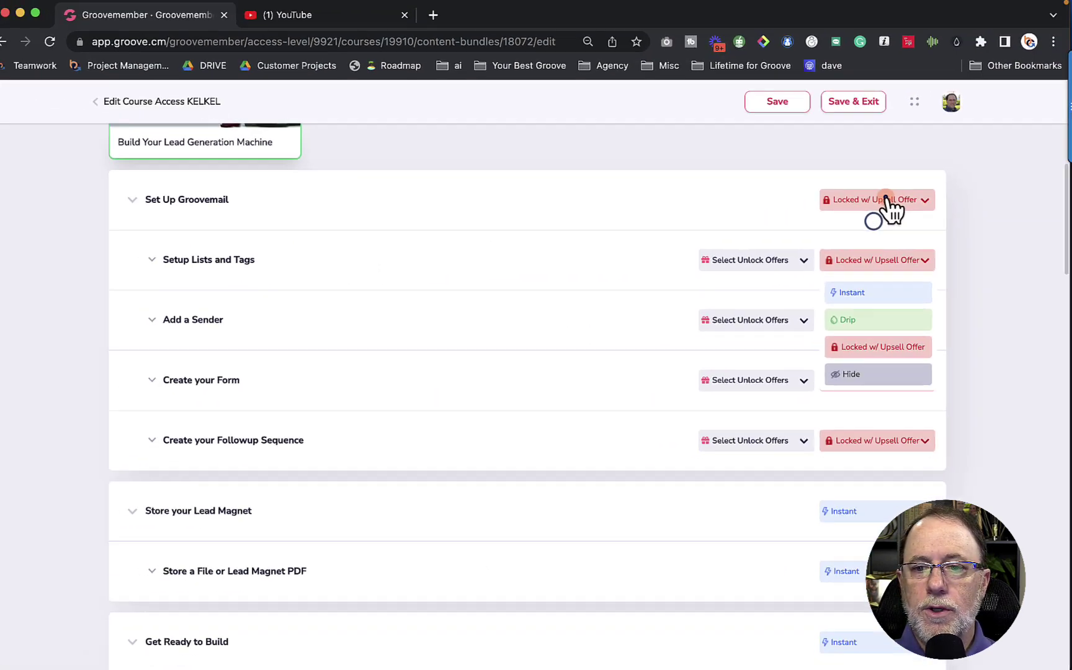
pyautogui.click(616, 96)
pyautogui.click(886, 230)
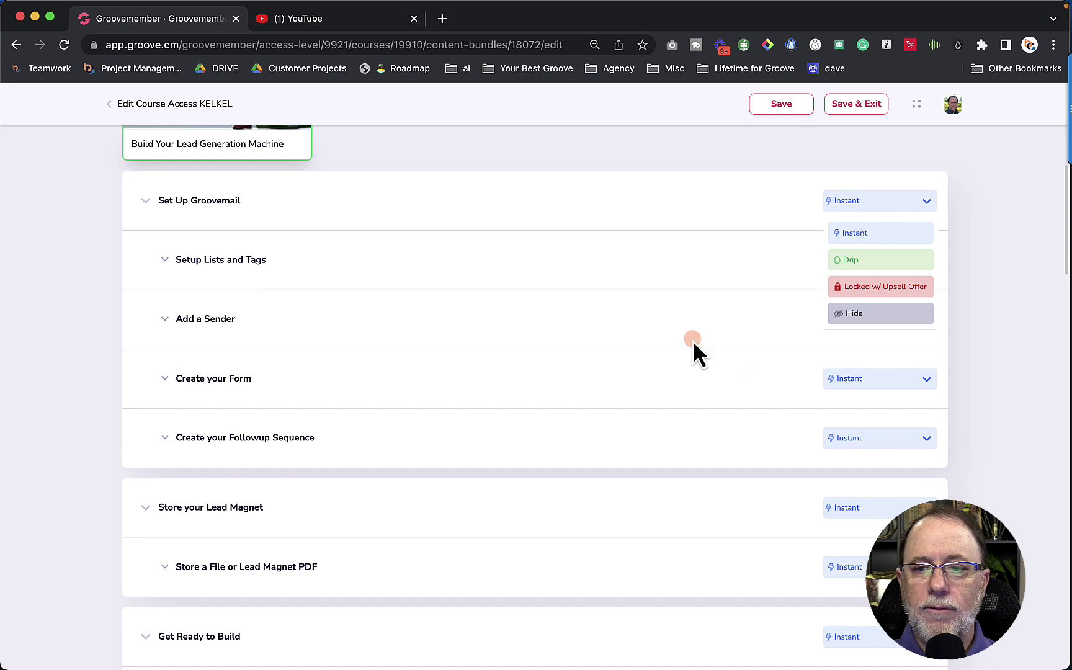
pyautogui.click(854, 234)
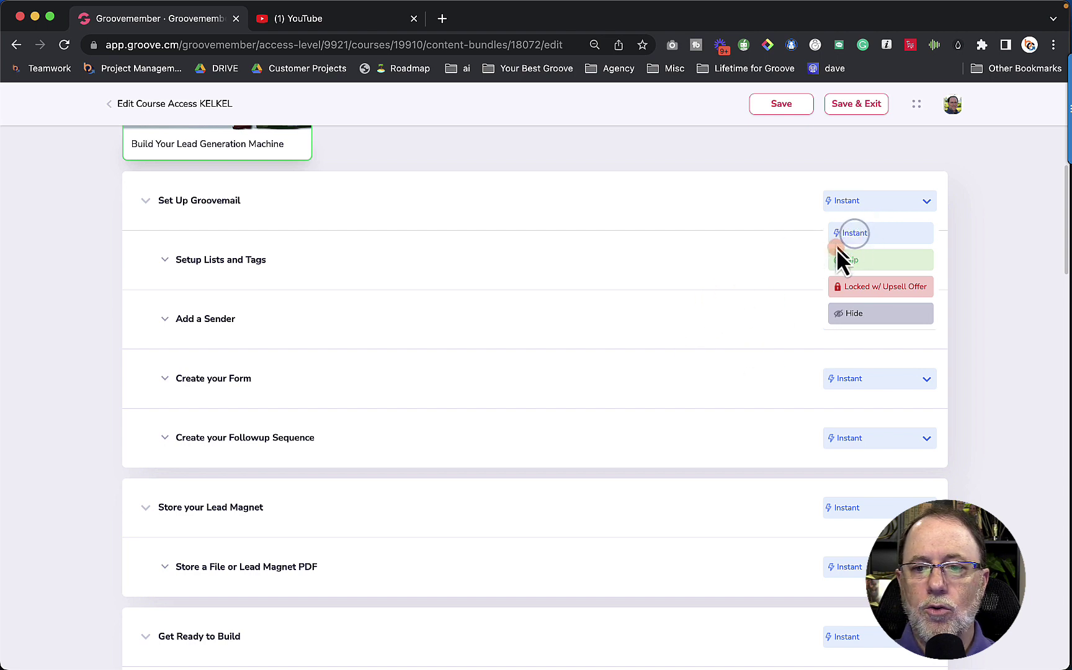
pyautogui.scroll(-15, 787, 351)
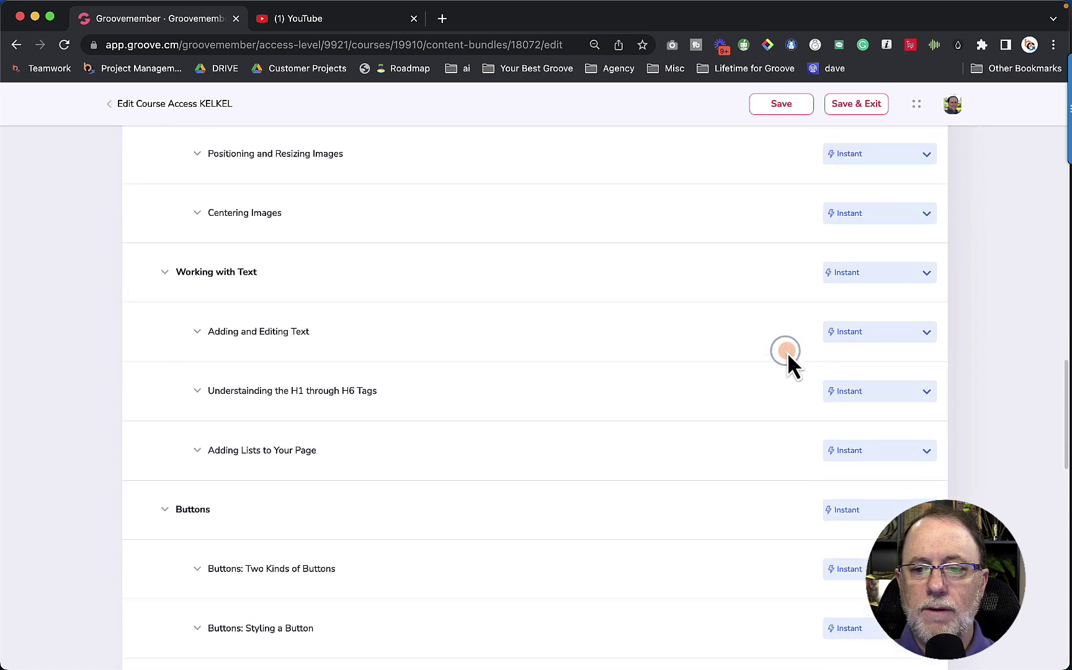
pyautogui.scroll(20, 856, 222)
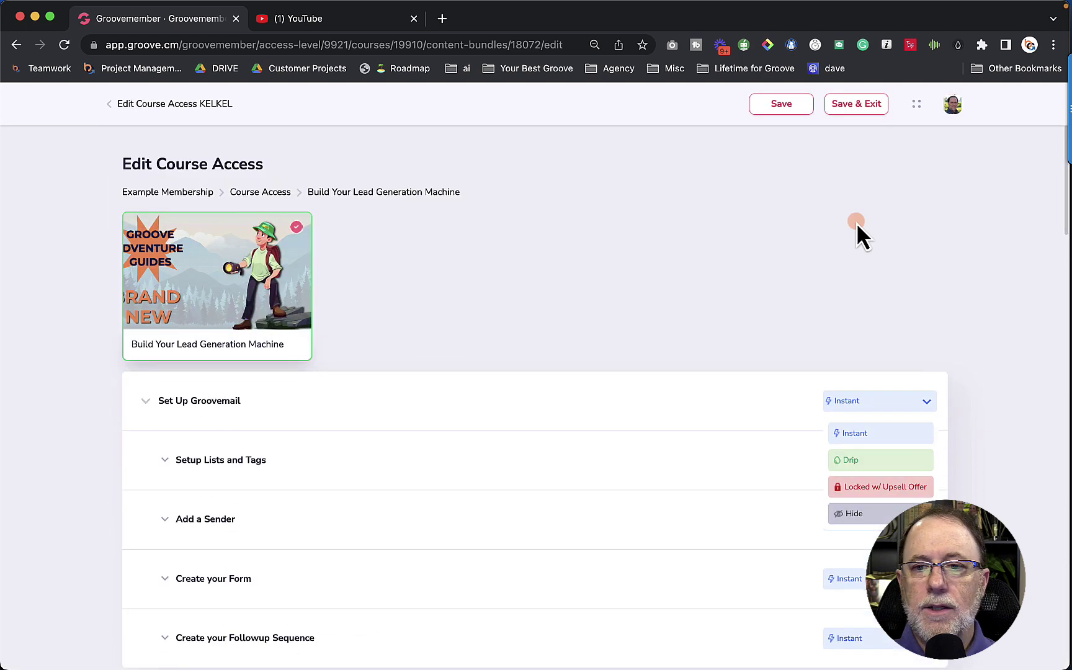
pyautogui.click(849, 104)
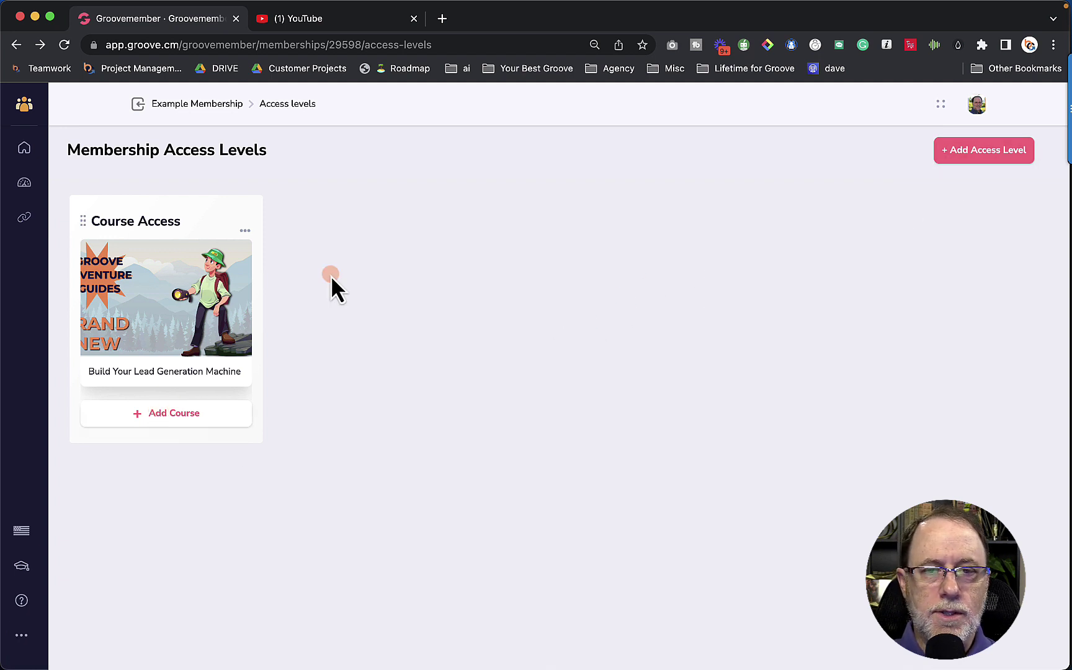
pyautogui.click(158, 414)
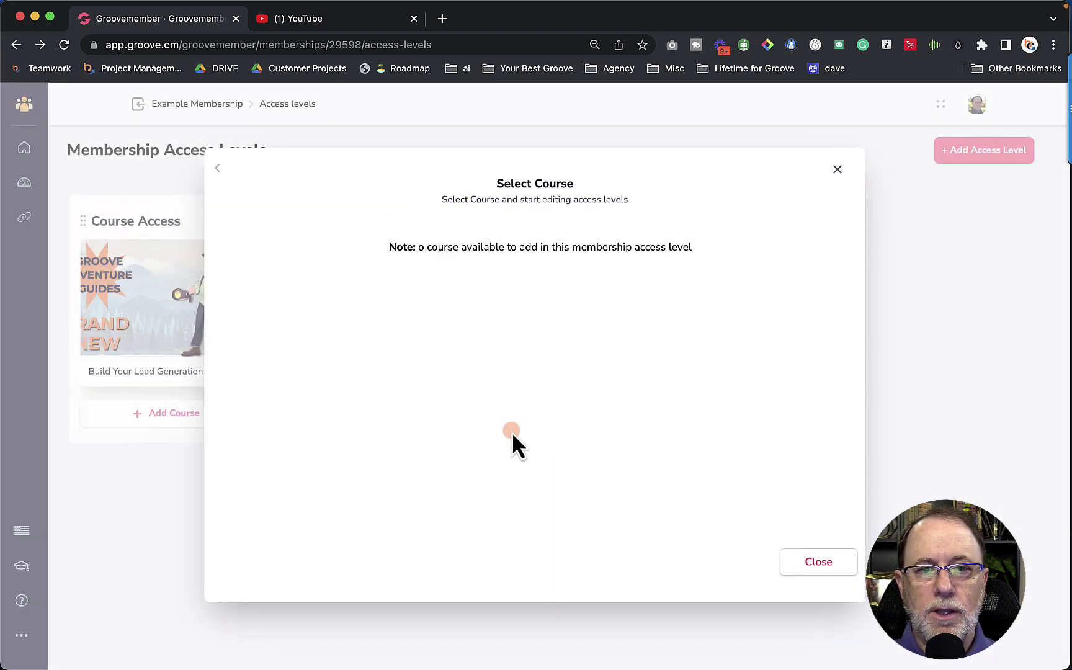
pyautogui.click(814, 570)
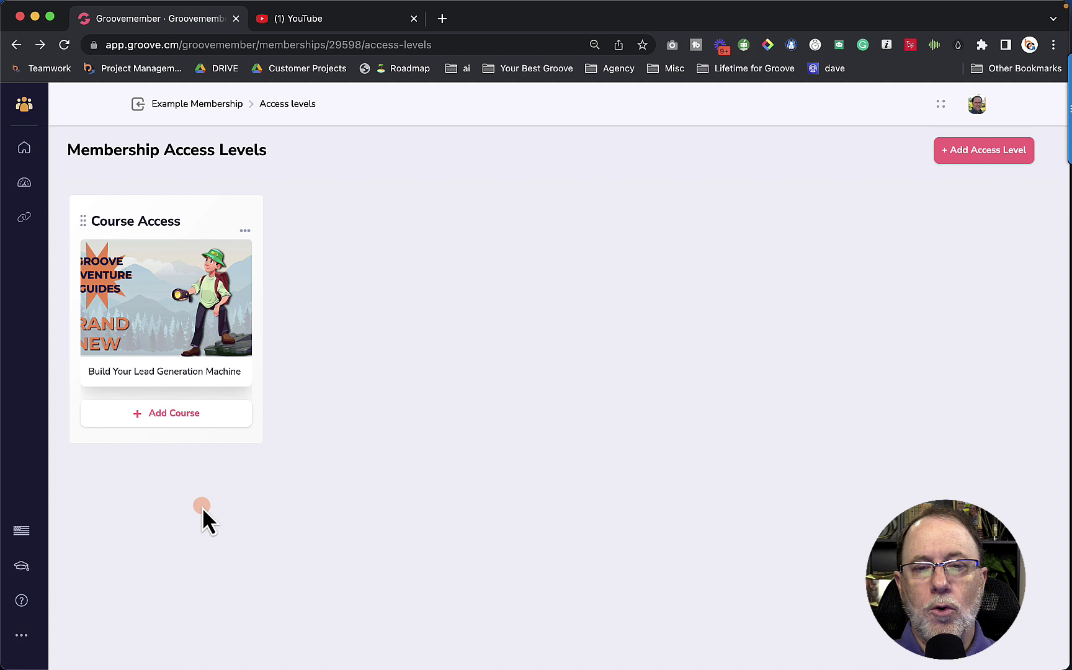
# Step: Create a 'Free Access' level containing the Build Your Lead Generation Machine course
pyautogui.click(966, 158)
pyautogui.click(449, 370)
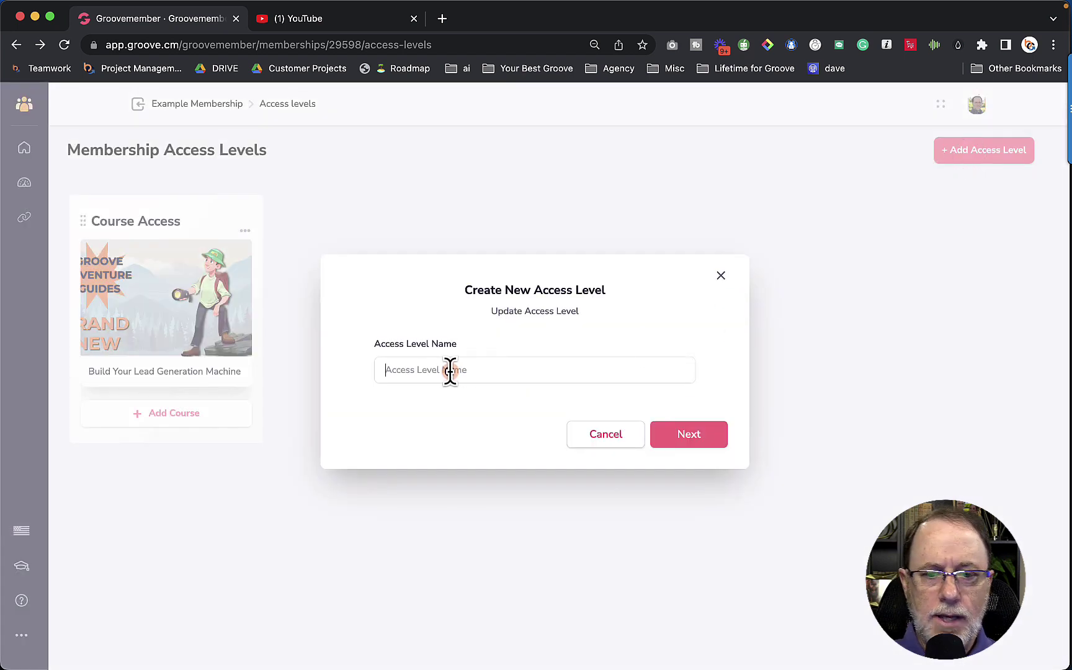
pyautogui.write('Free')
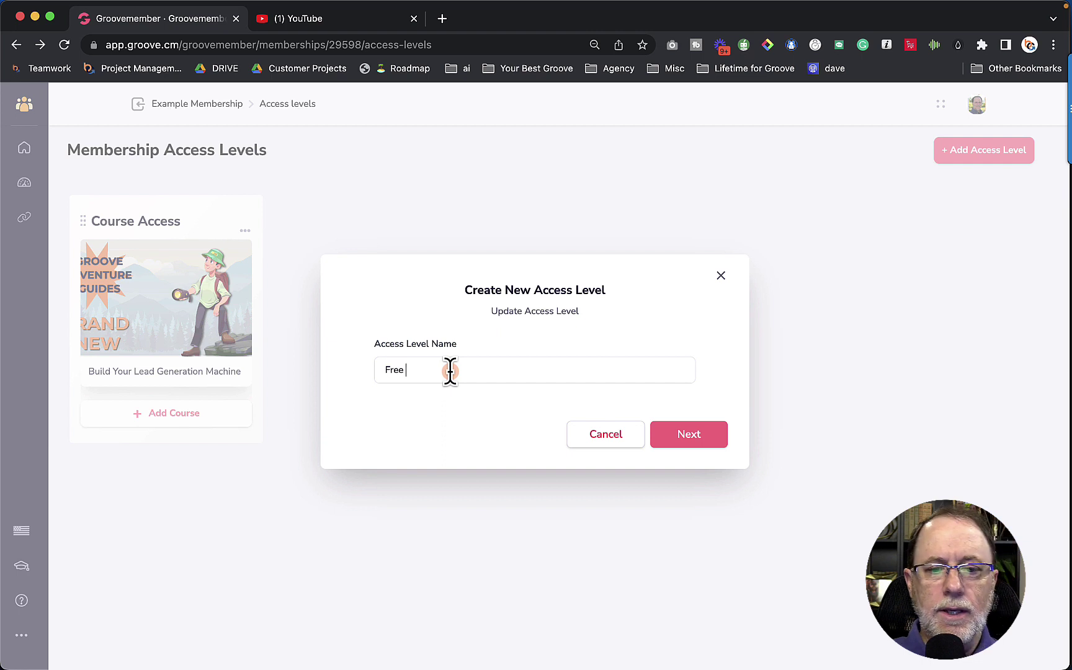
pyautogui.write(' Access')
pyautogui.click(683, 440)
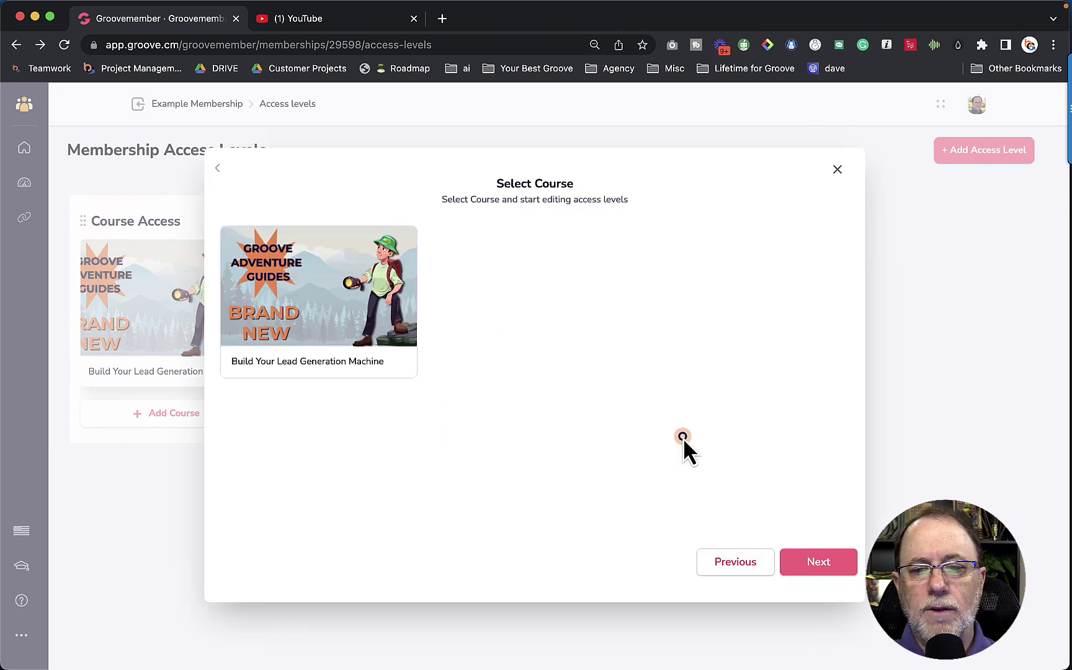
pyautogui.click(333, 291)
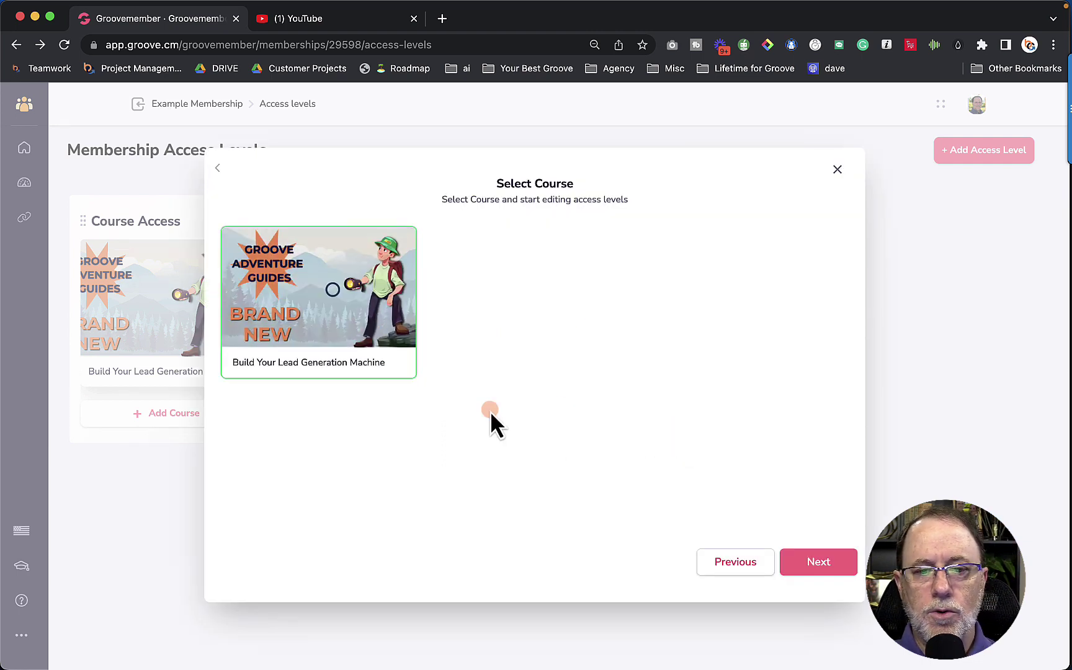
pyautogui.click(793, 561)
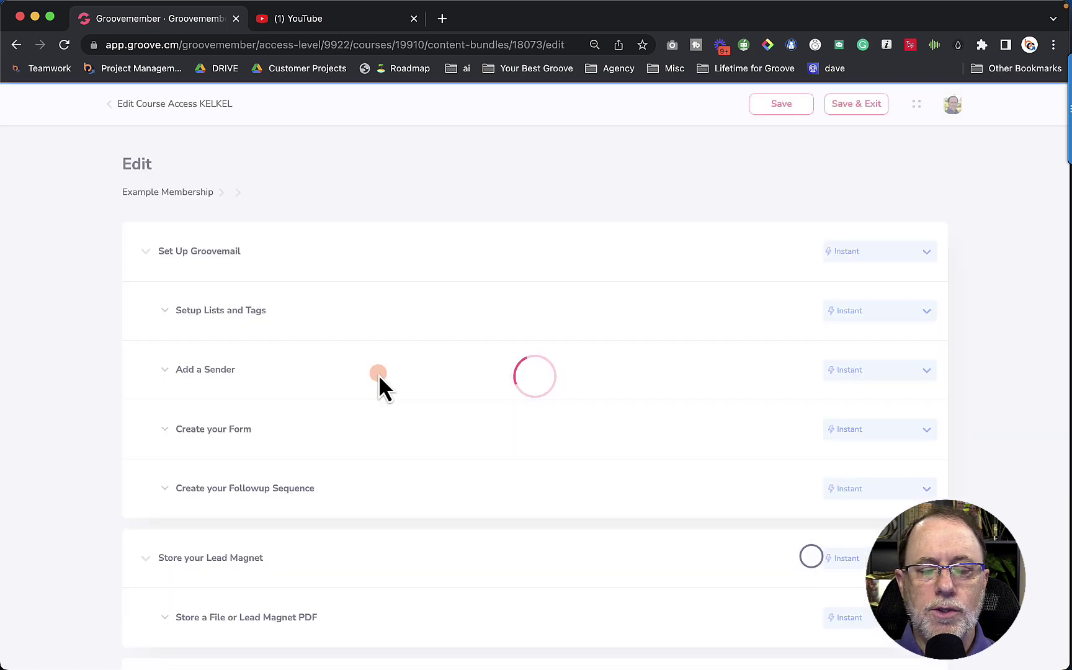
pyautogui.scroll(-3, 385, 378)
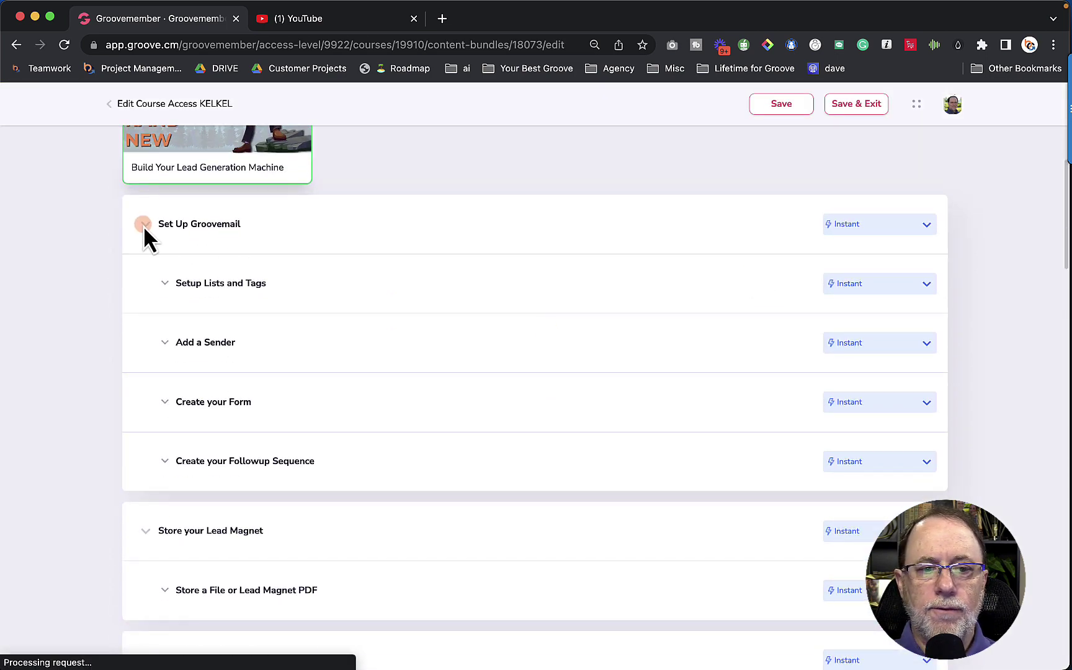
# Step: Set the Get Ready to Build module to Hide for Free Access
pyautogui.click(516, 441)
pyautogui.scroll(-3, 516, 441)
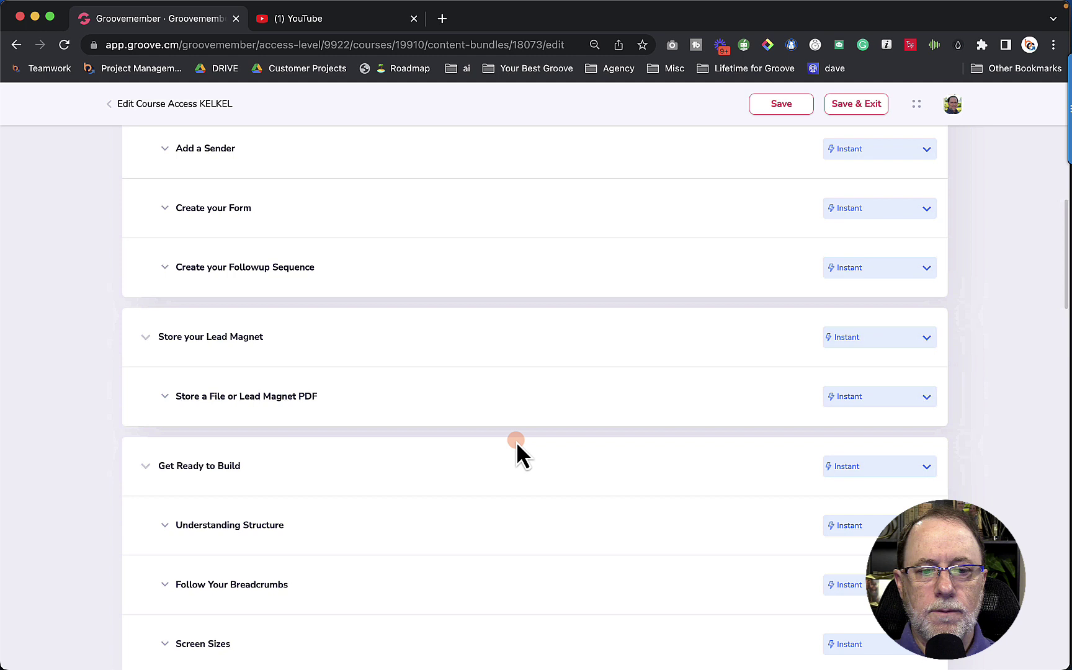
pyautogui.scroll(-1, 384, 289)
pyautogui.scroll(-3, 615, 410)
pyautogui.click(892, 204)
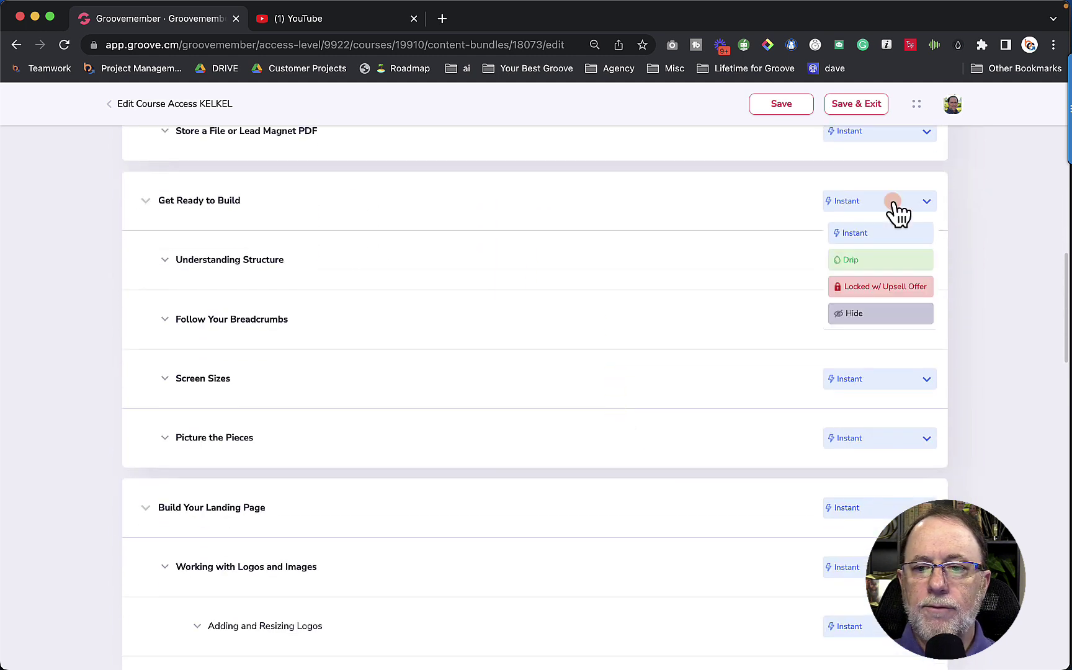
pyautogui.click(861, 288)
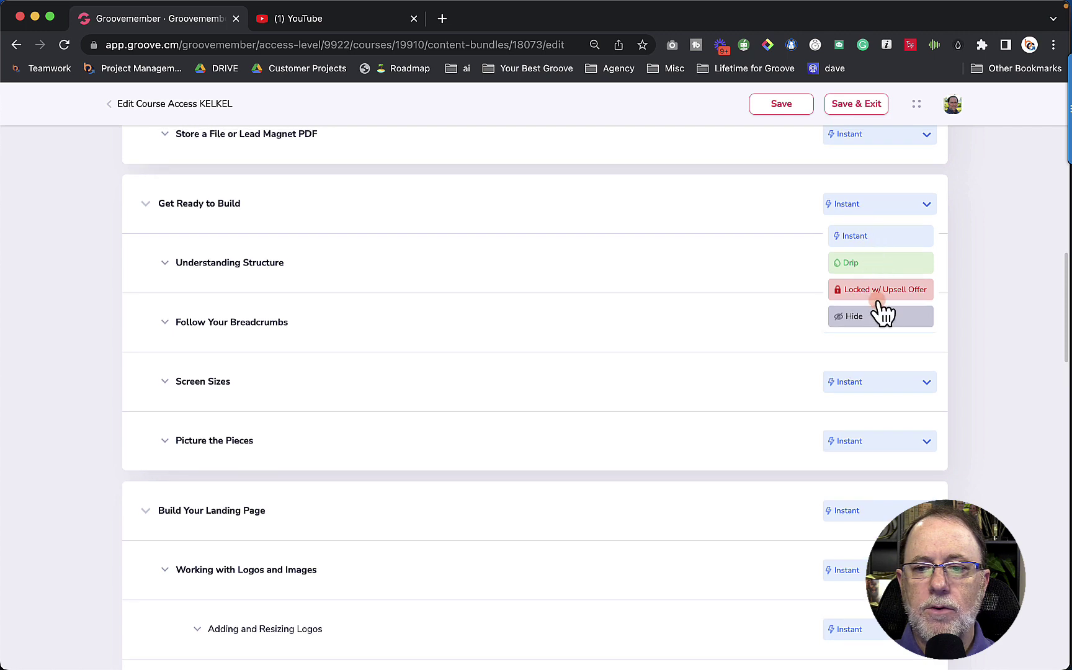
pyautogui.click(871, 313)
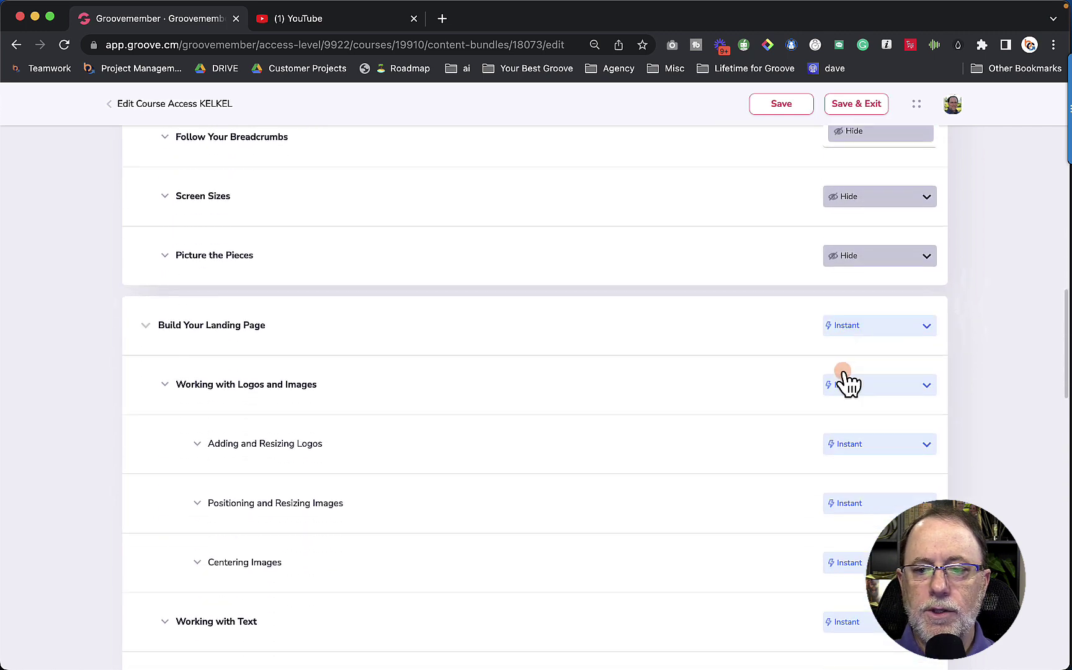
# Step: Hide the Build Your Landing Page module and its lessons as well
pyautogui.scroll(-2, 859, 323)
pyautogui.click(874, 272)
pyautogui.click(876, 380)
pyautogui.scroll(-2, 876, 375)
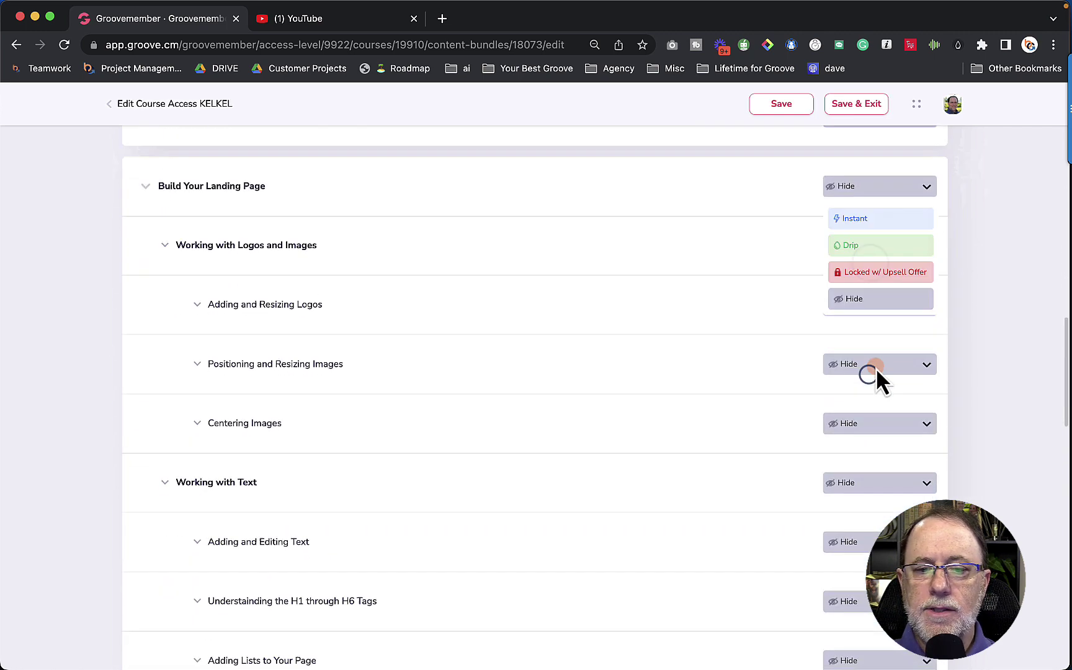
pyautogui.scroll(-20, 876, 372)
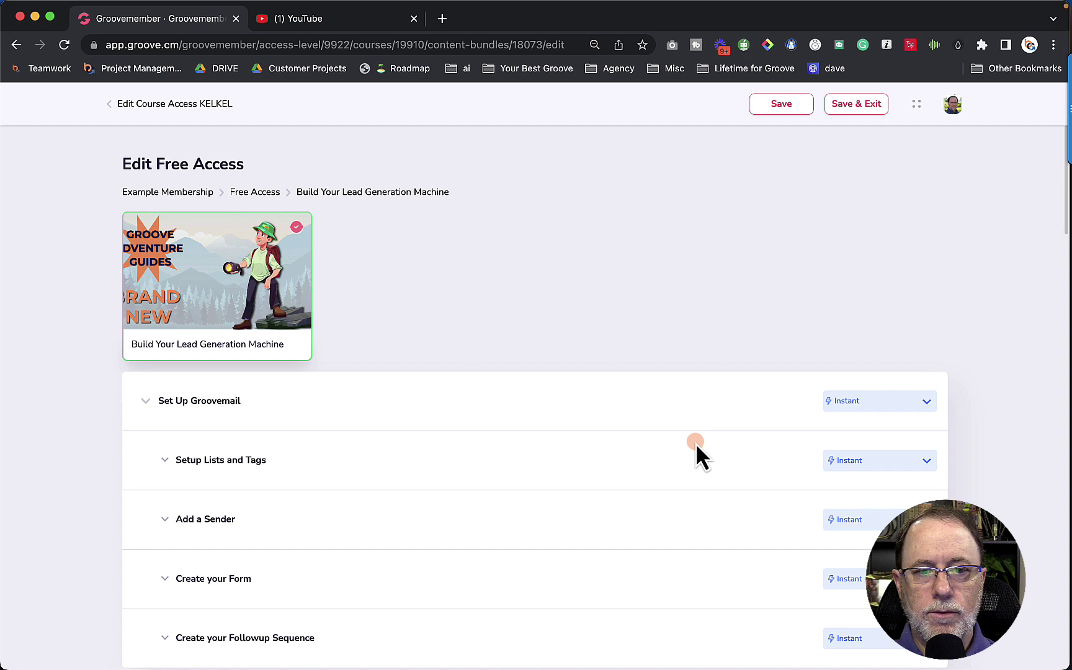
pyautogui.scroll(-4, 695, 443)
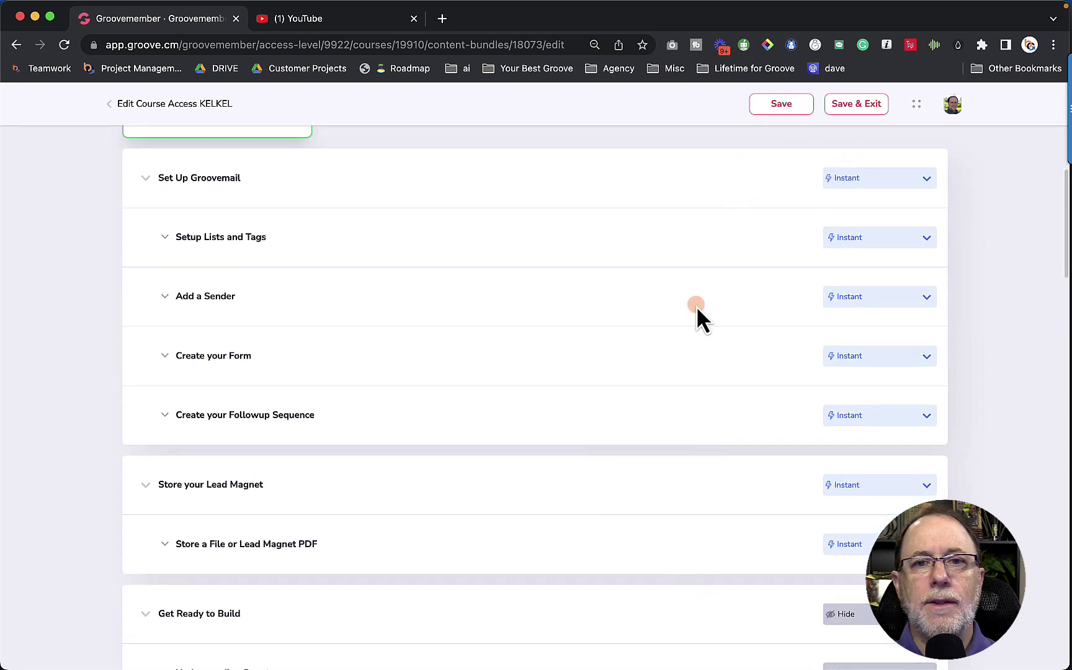
pyautogui.scroll(-3, 778, 444)
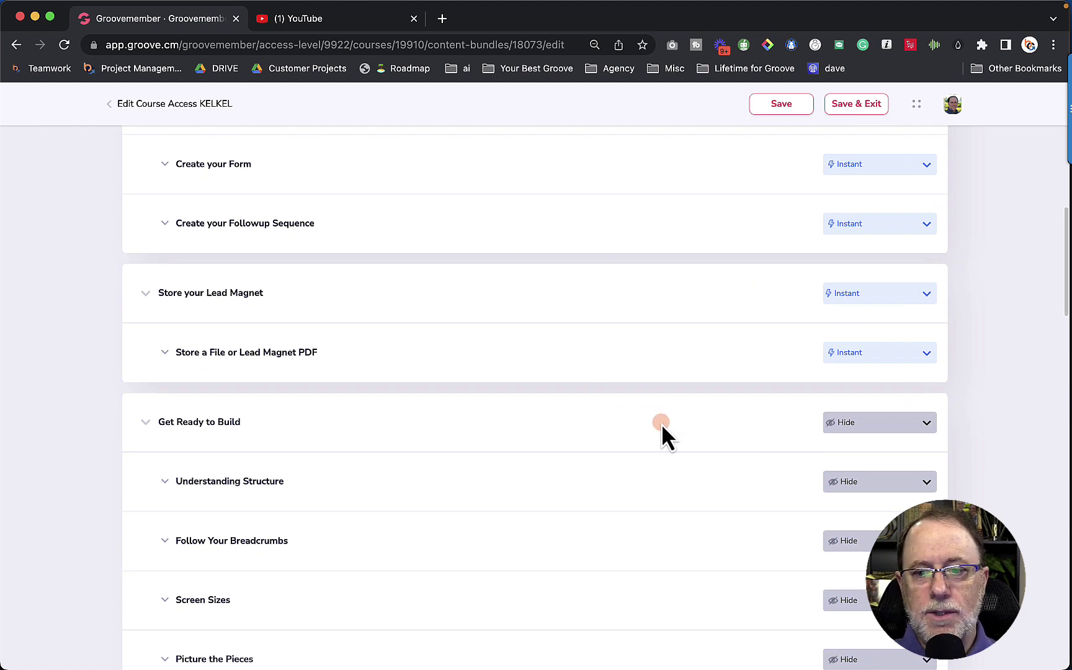
# Step: Lock Get Ready to Build behind a new unlock offer named 'Full Course Upgrade'
pyautogui.click(880, 422)
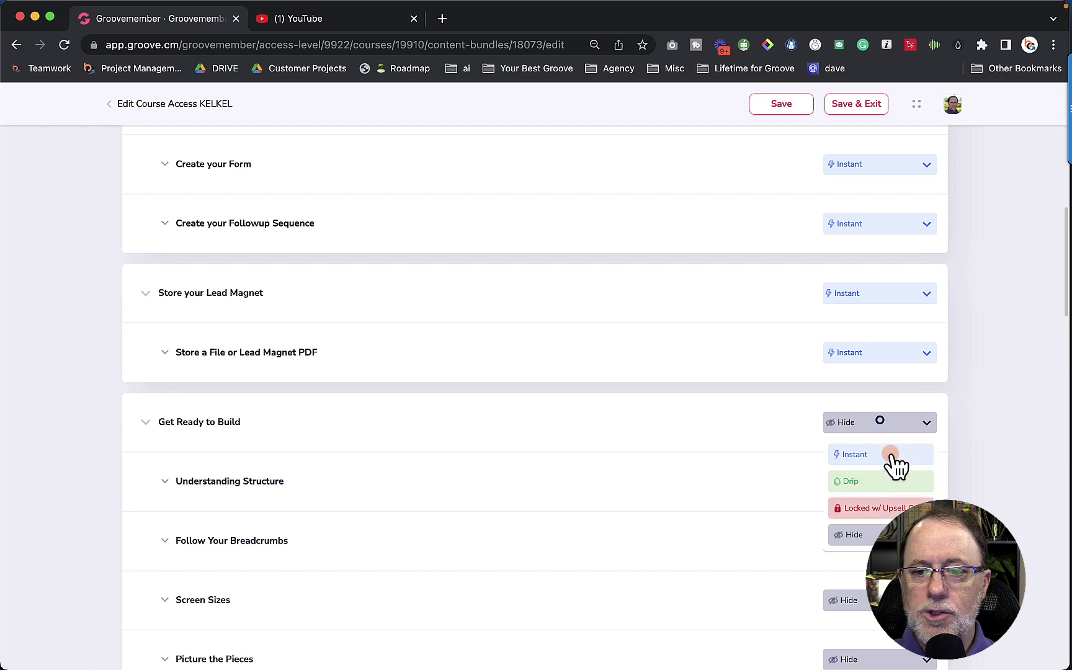
pyautogui.click(880, 510)
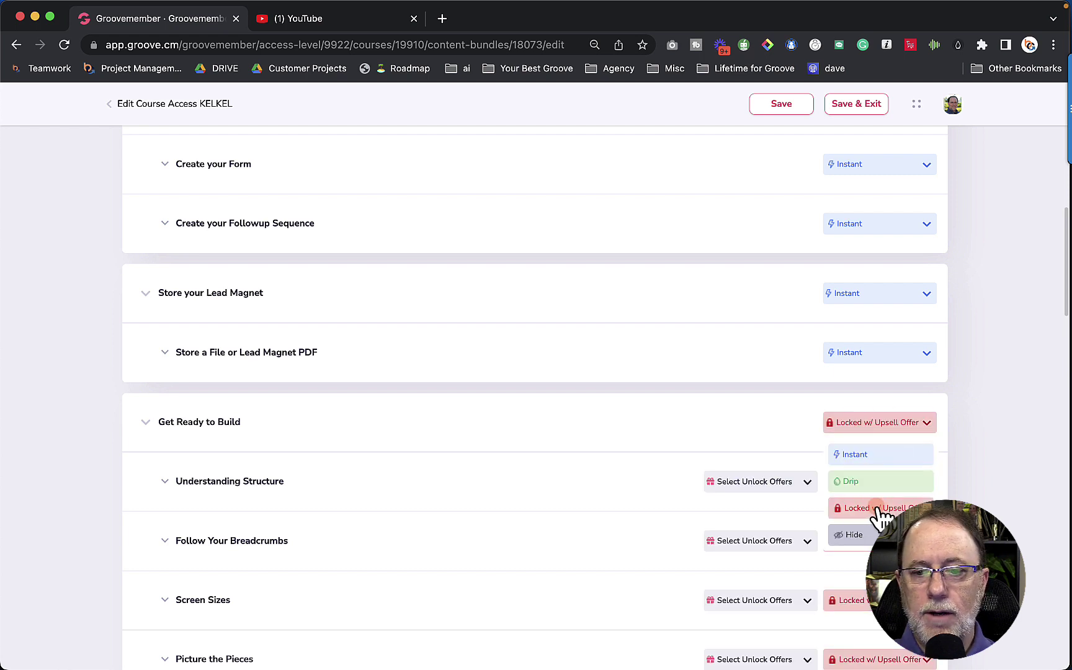
pyautogui.click(769, 483)
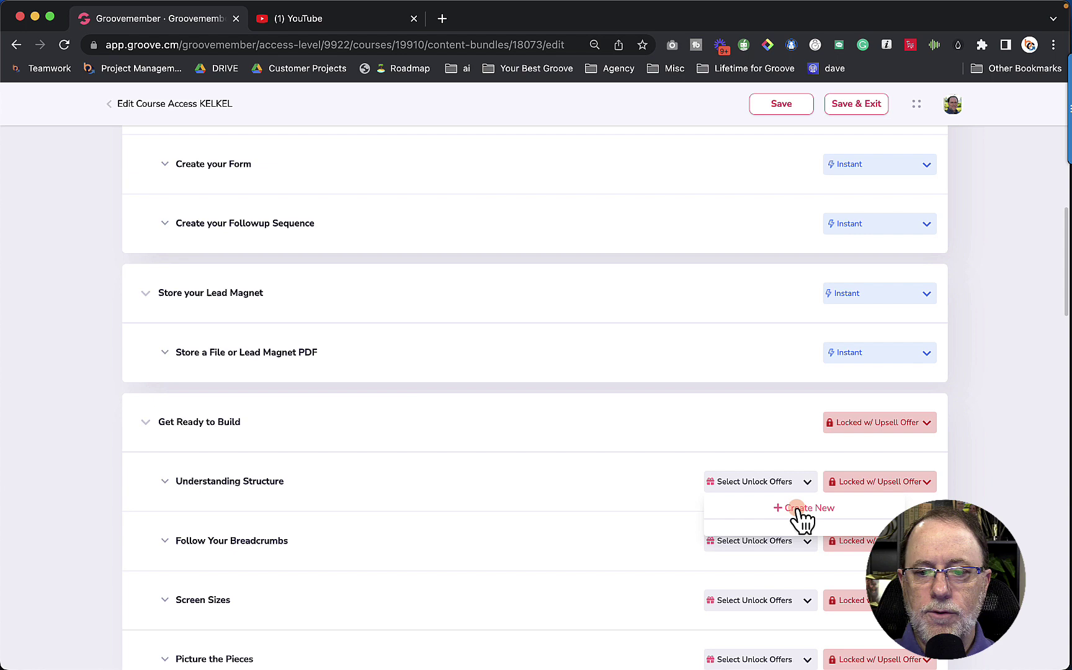
pyautogui.click(796, 508)
pyautogui.click(428, 360)
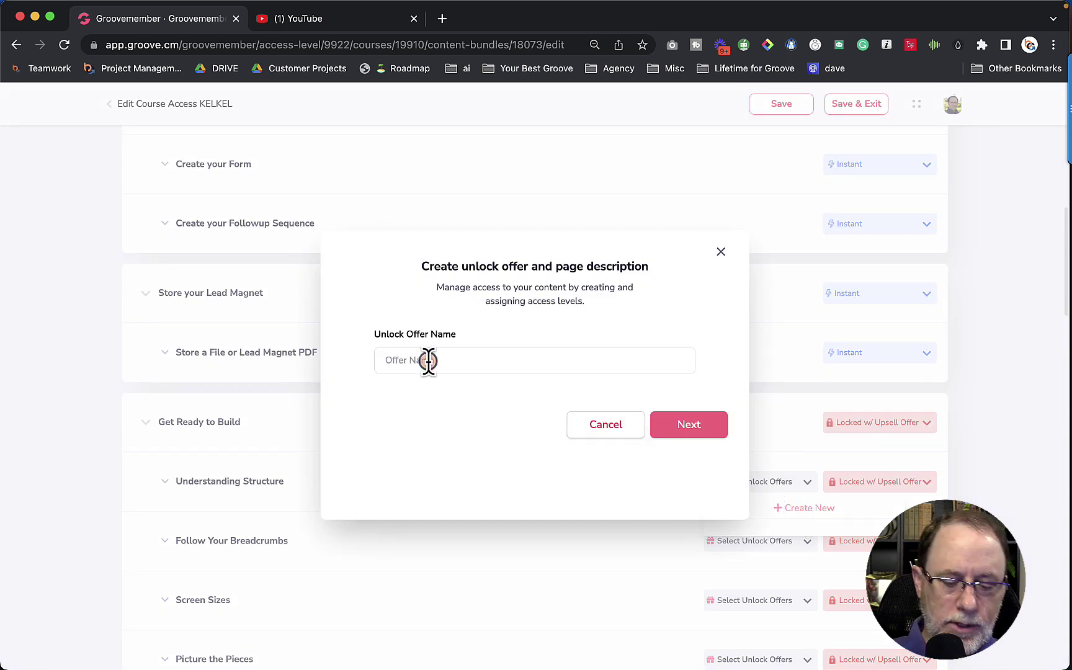
pyautogui.write('Full Cour')
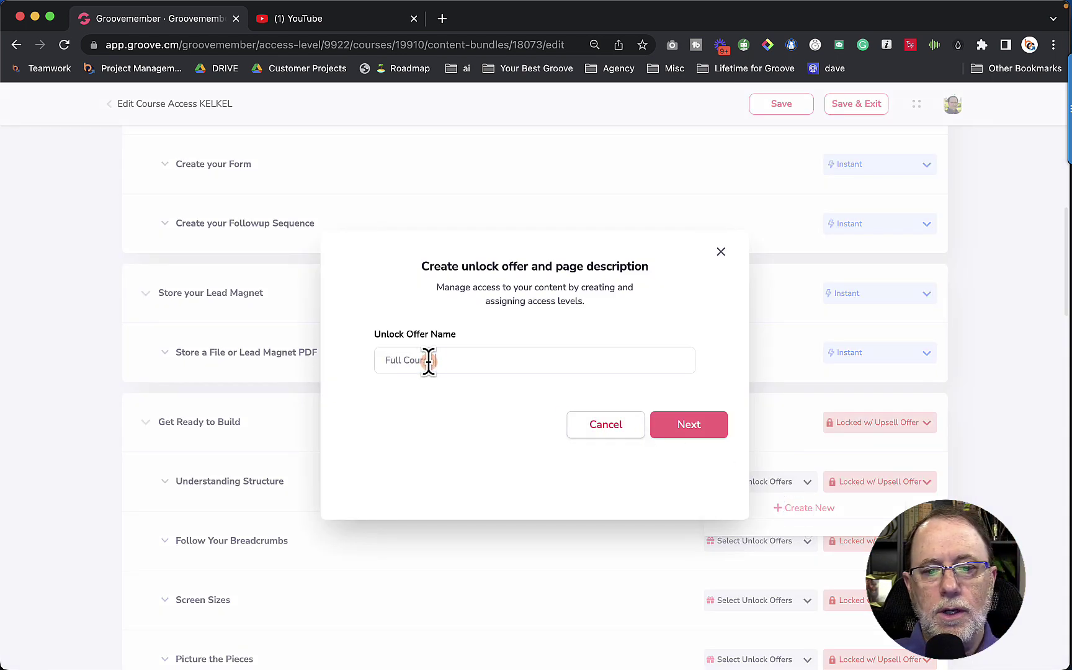
pyautogui.write('se Upgrade')
pyautogui.click(681, 424)
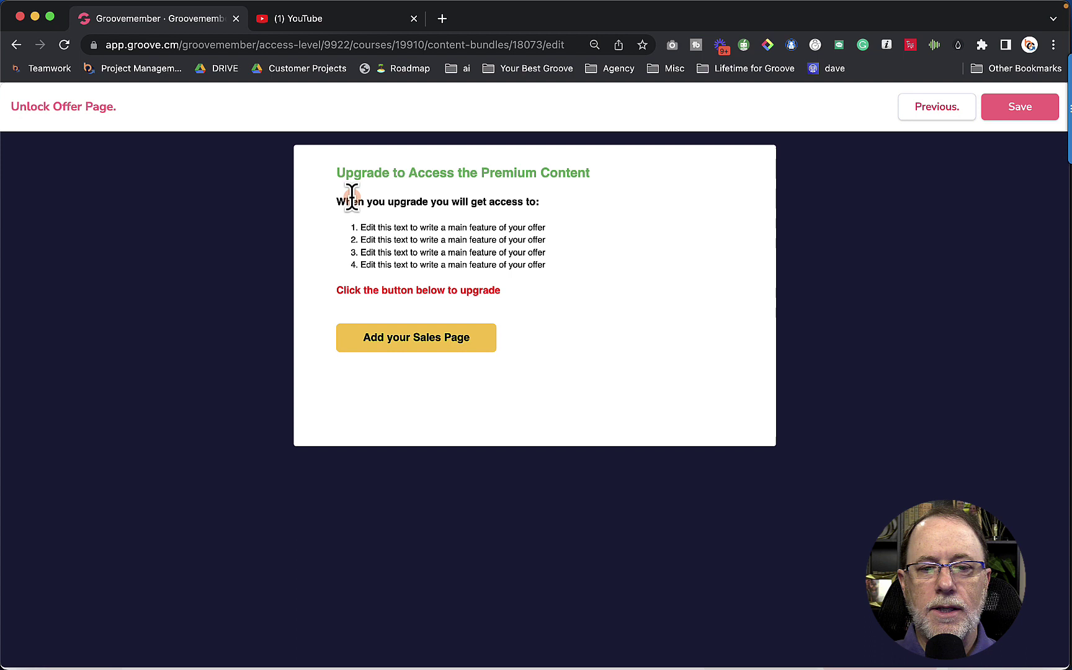
# Step: Replace the placeholder feature lines with a Module 1, Module 2, Module 3 list
pyautogui.moveTo(552, 260); pyautogui.dragTo(359, 225)
pyautogui.write('Mod')
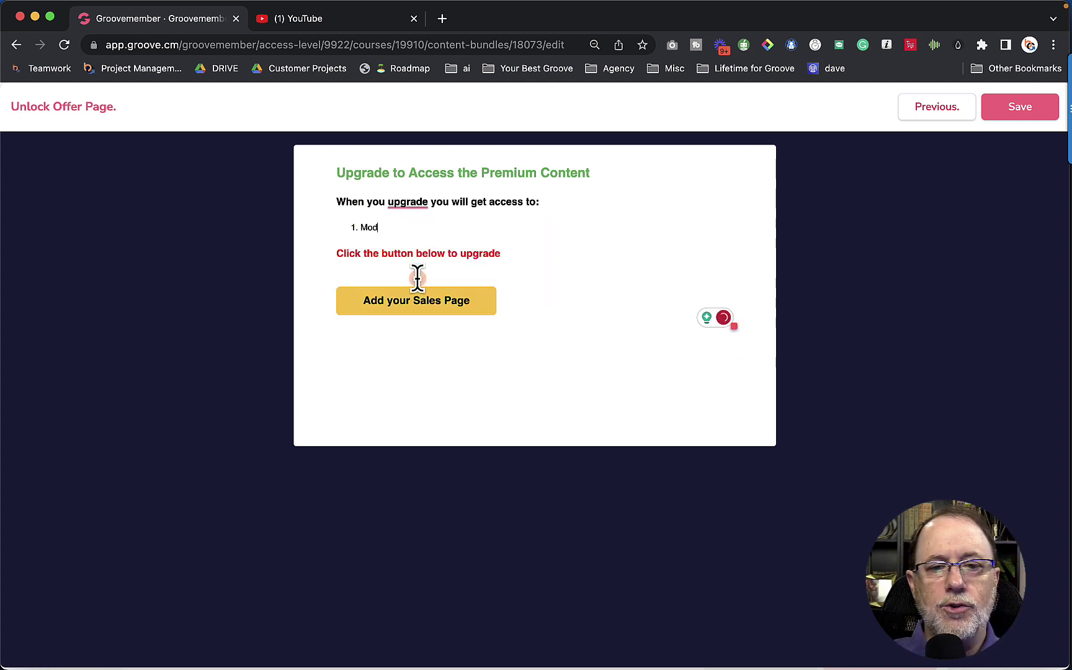
pyautogui.write('ule 1')
pyautogui.press('Return')
pyautogui.write('Mod')
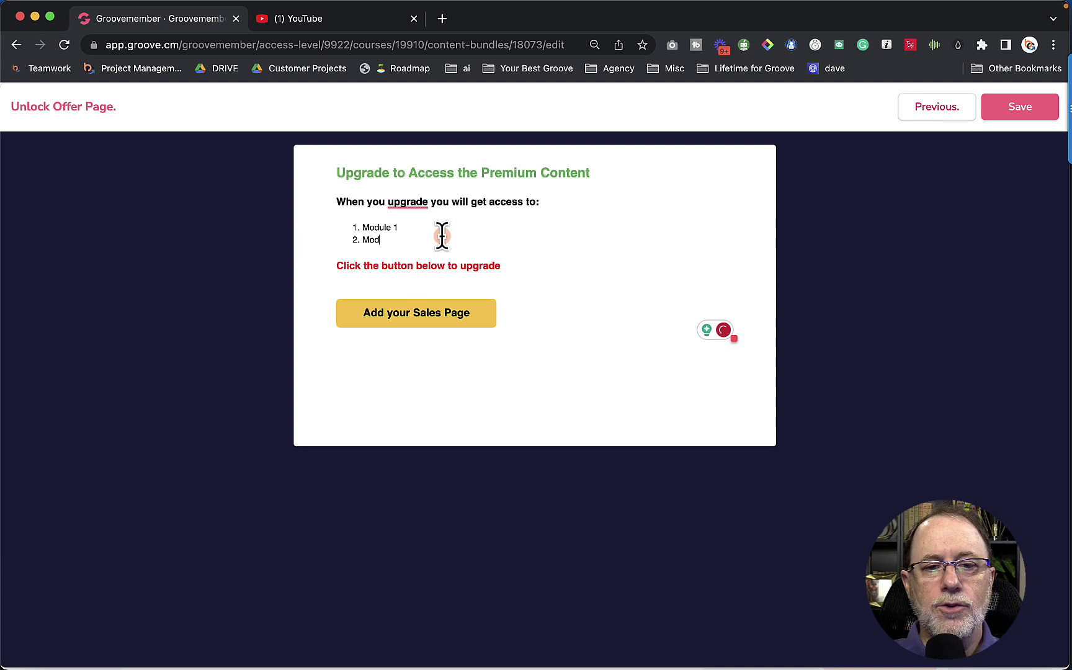
pyautogui.write('ule 2')
pyautogui.press('Return')
pyautogui.write('M')
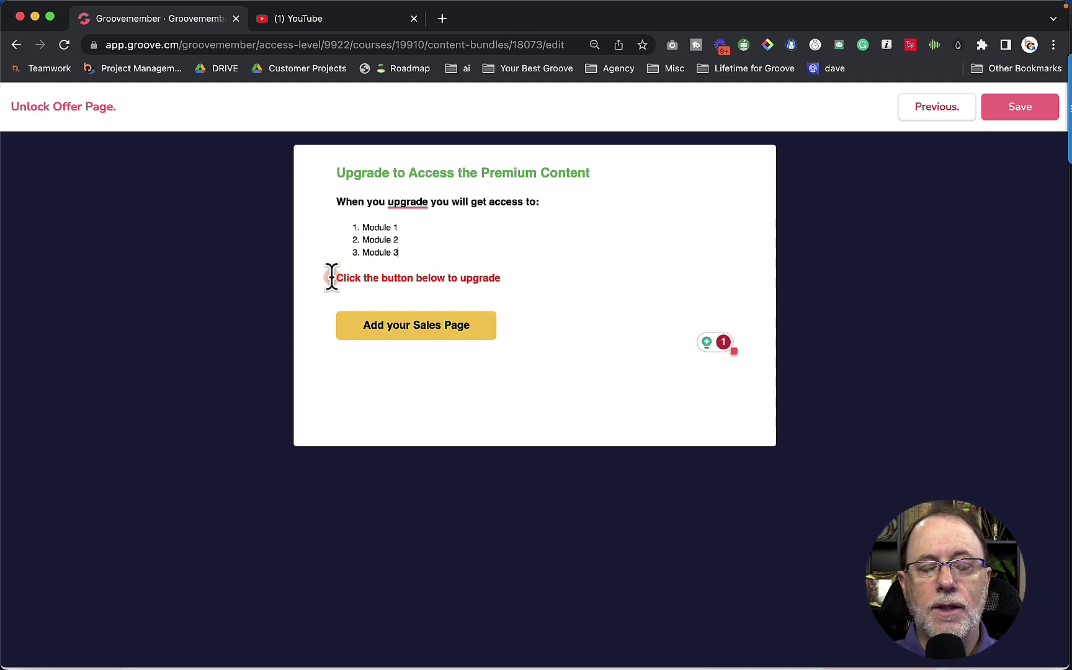
# Step: Add a blank line below the upgrade prompt and select the sales page button
pyautogui.click(523, 280)
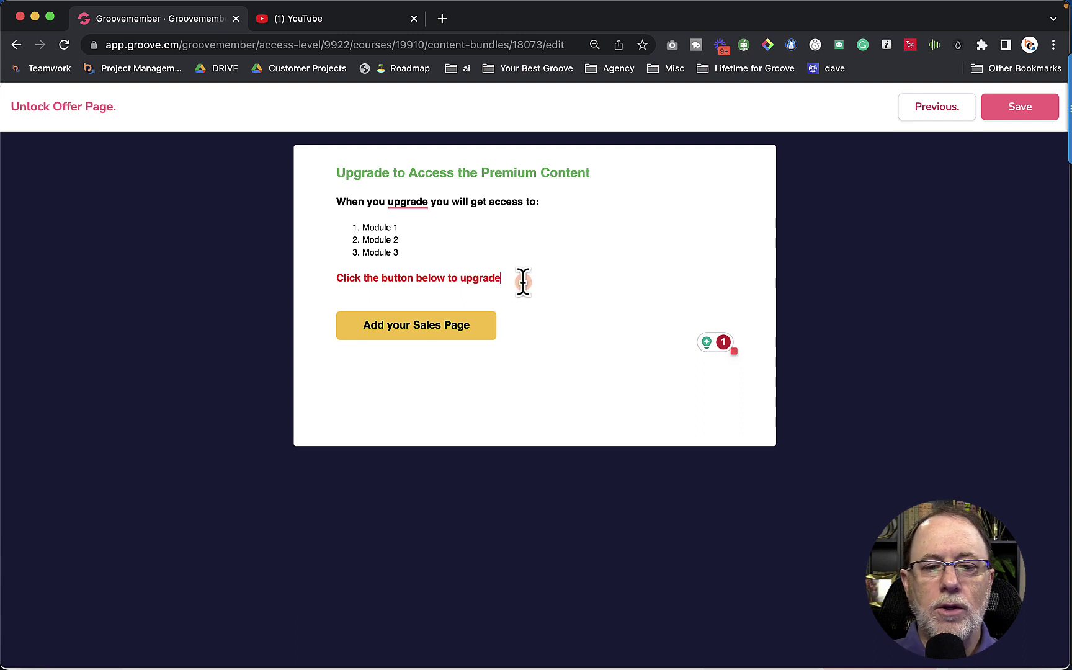
pyautogui.press('Return')
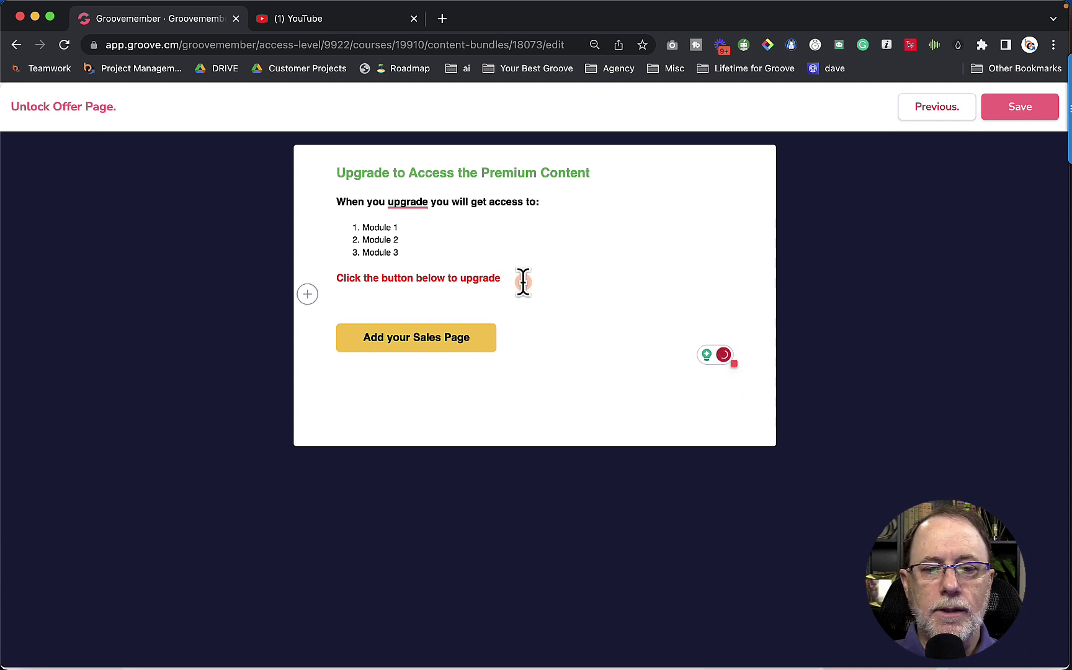
pyautogui.click(307, 294)
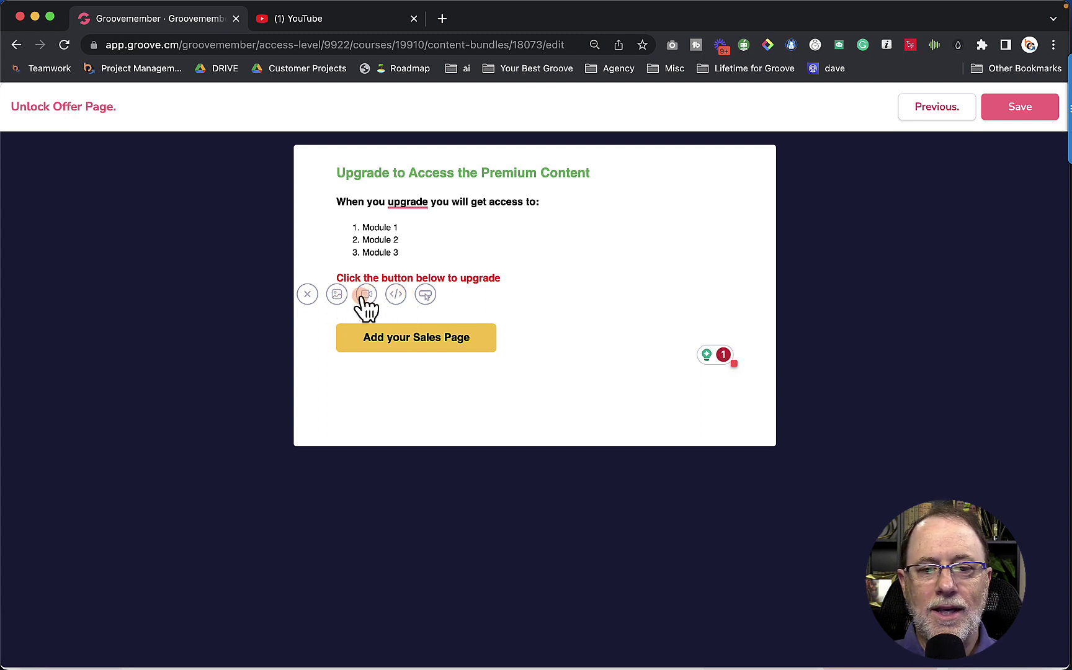
pyautogui.click(537, 282)
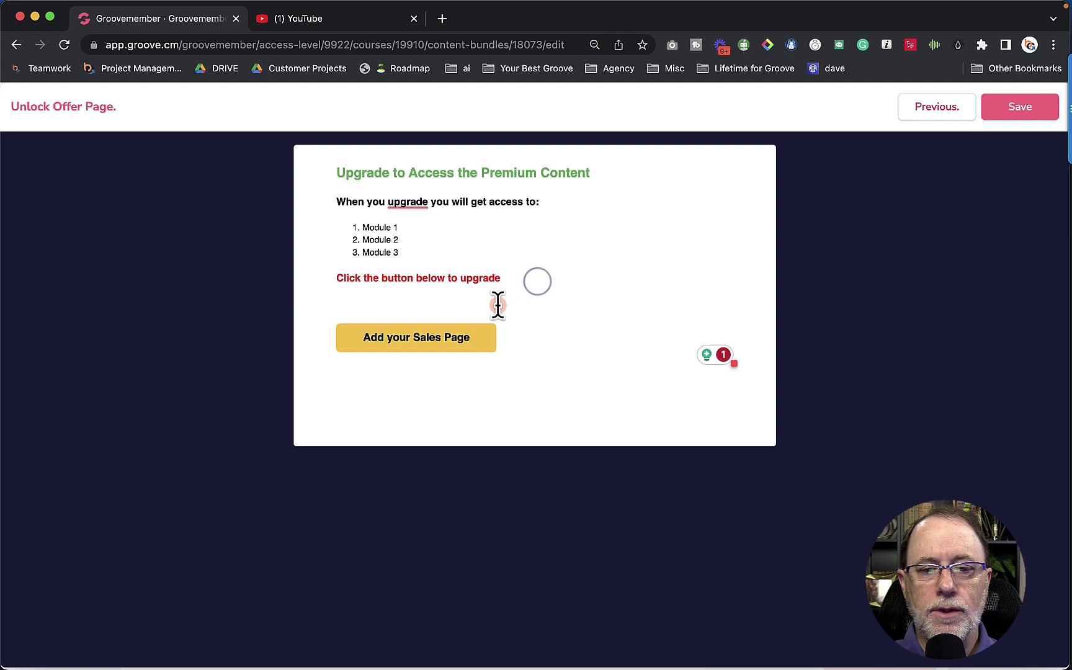
pyautogui.click(392, 338)
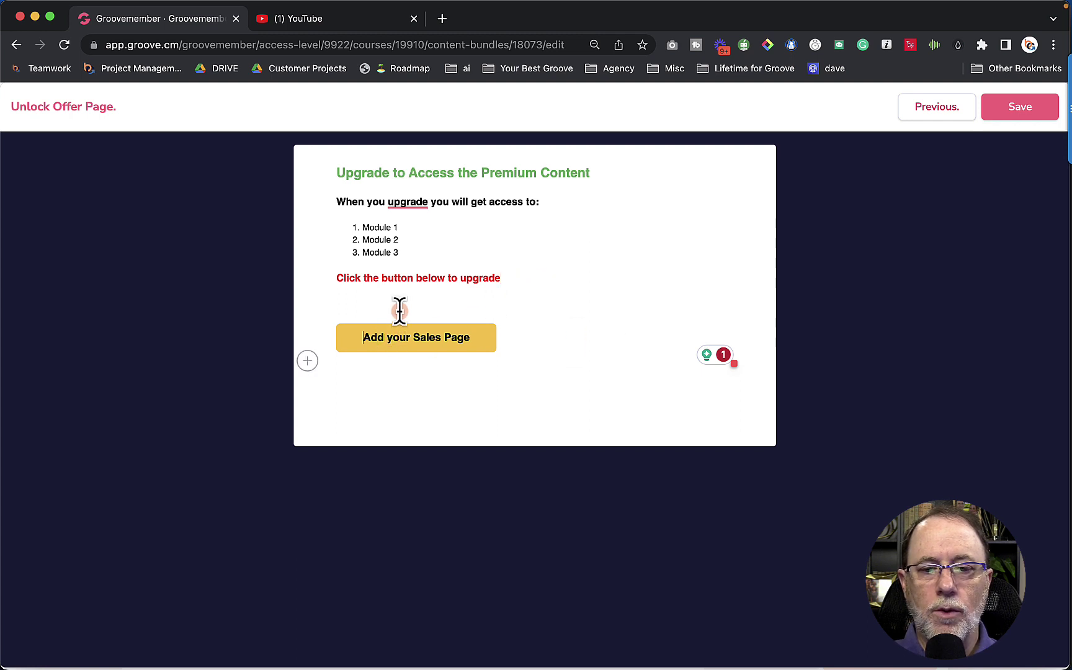
pyautogui.tripleClick(409, 335)
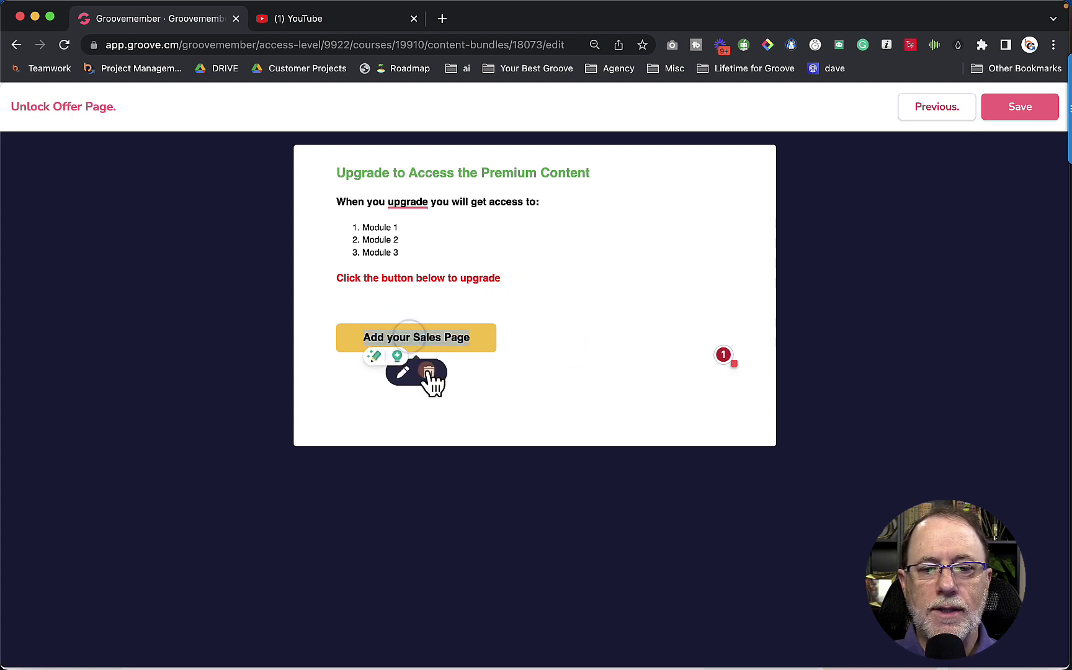
pyautogui.click(533, 316)
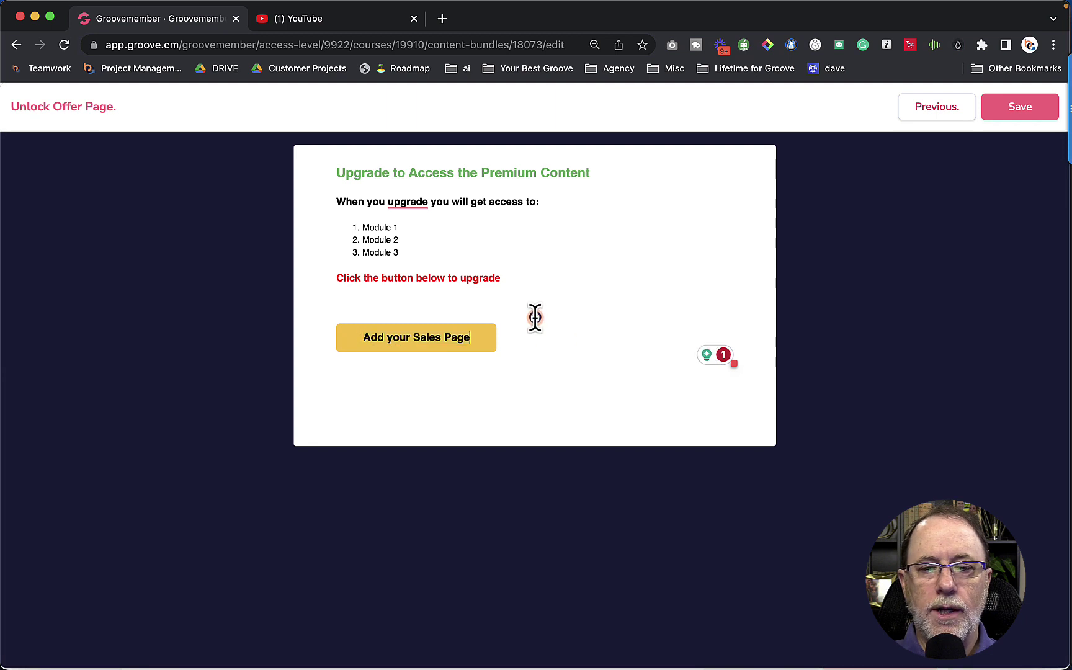
pyautogui.click(424, 339)
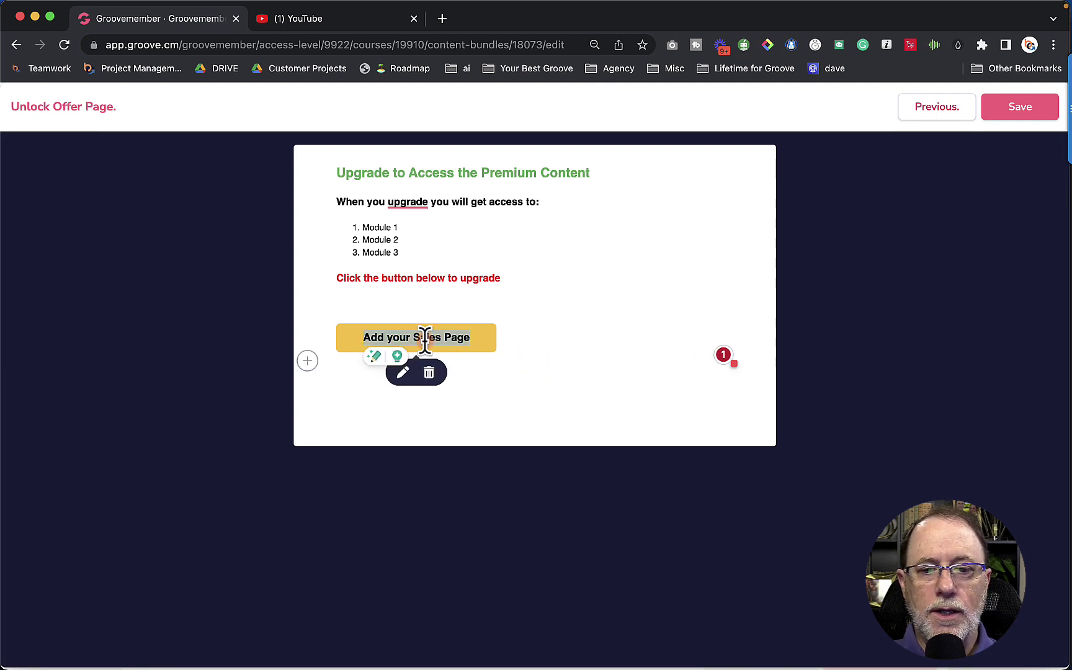
pyautogui.click(402, 373)
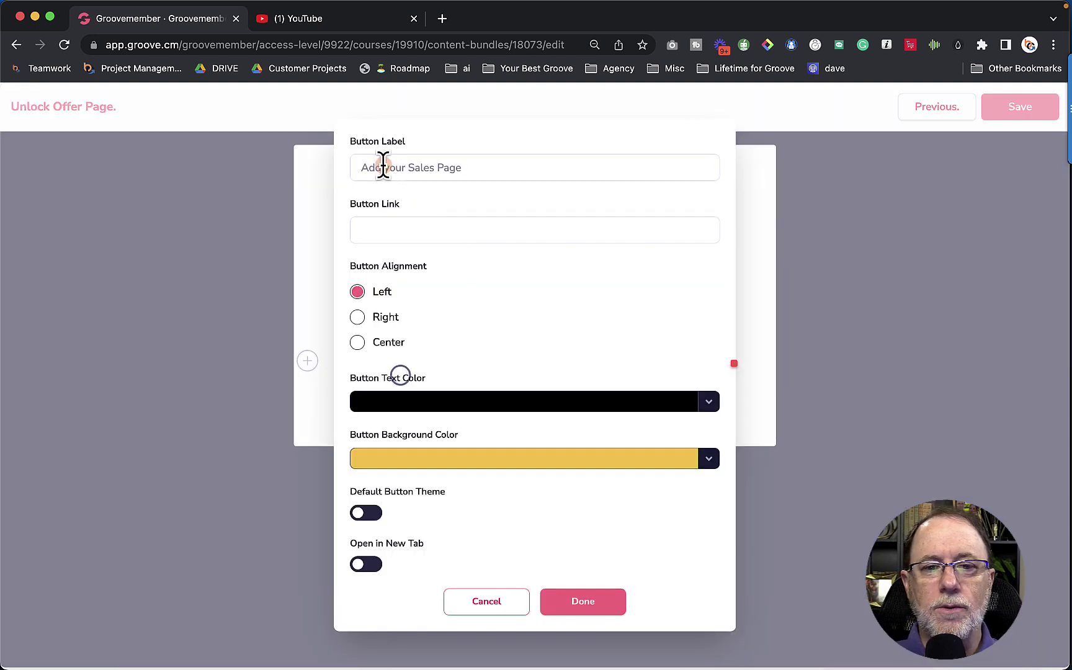
pyautogui.tripleClick(461, 170)
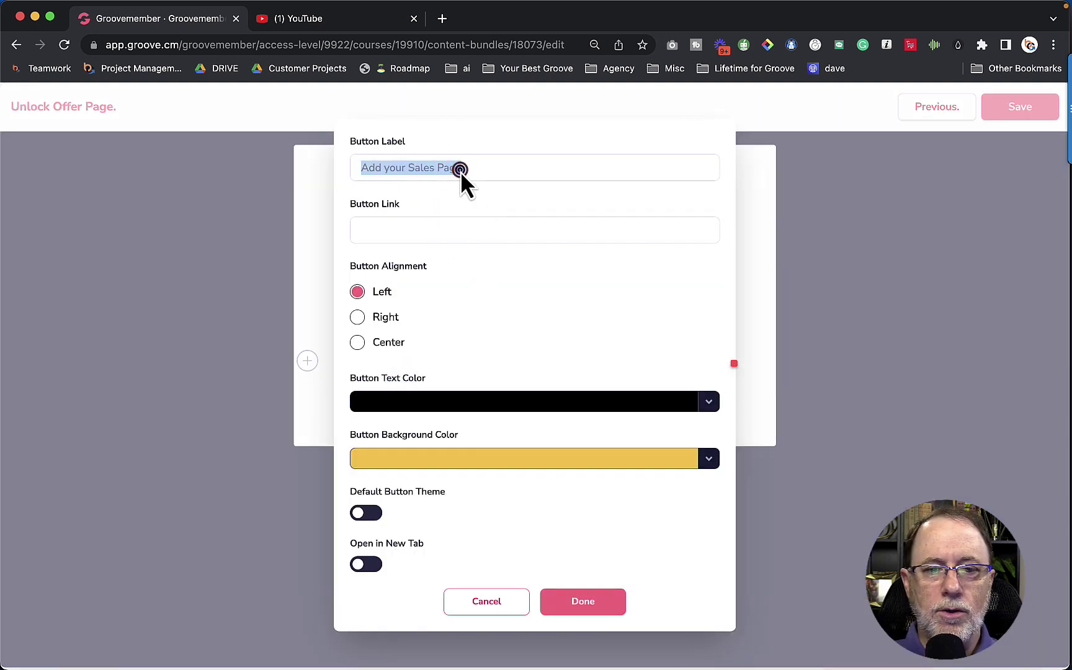
pyautogui.write('Purchase Full Access')
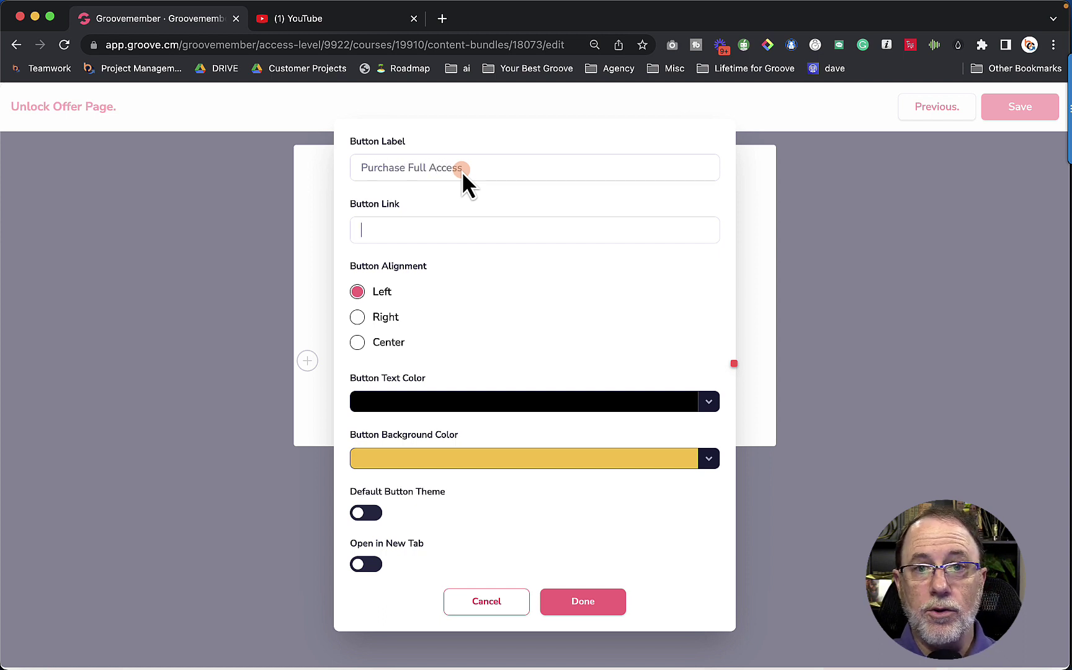
pyautogui.write('https://')
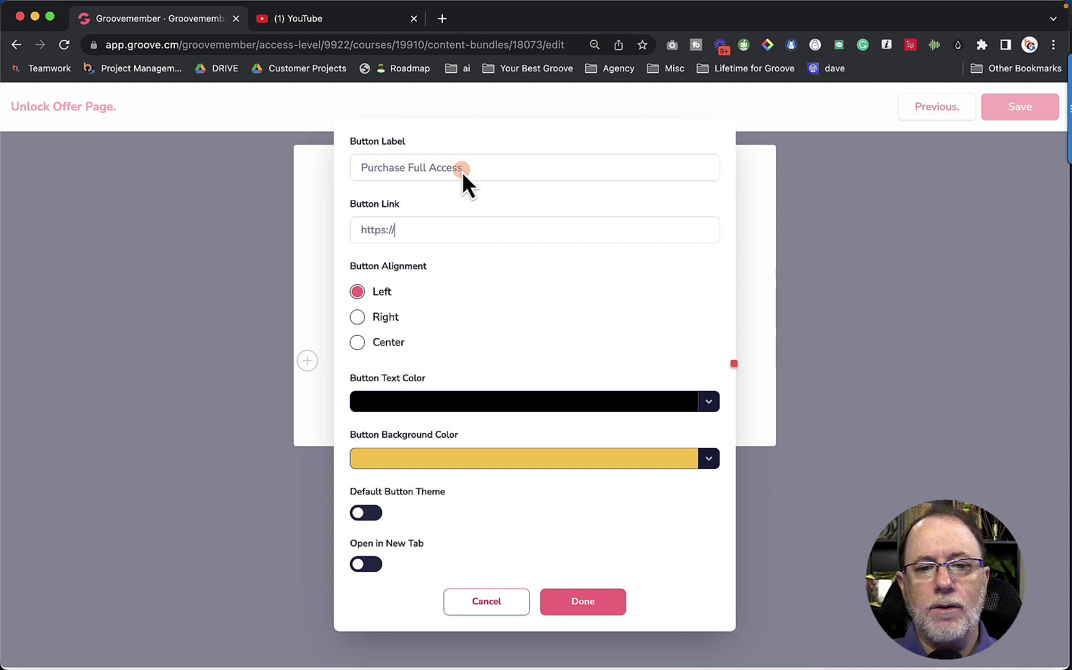
pyautogui.write('yourbestgroove.com/academy')
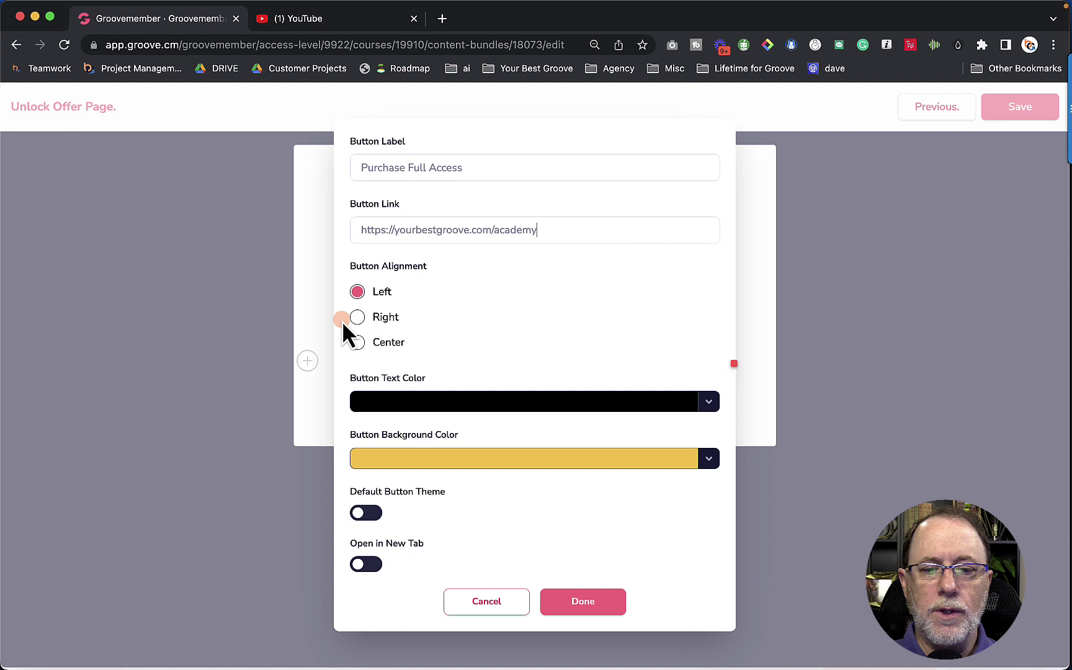
pyautogui.click(373, 515)
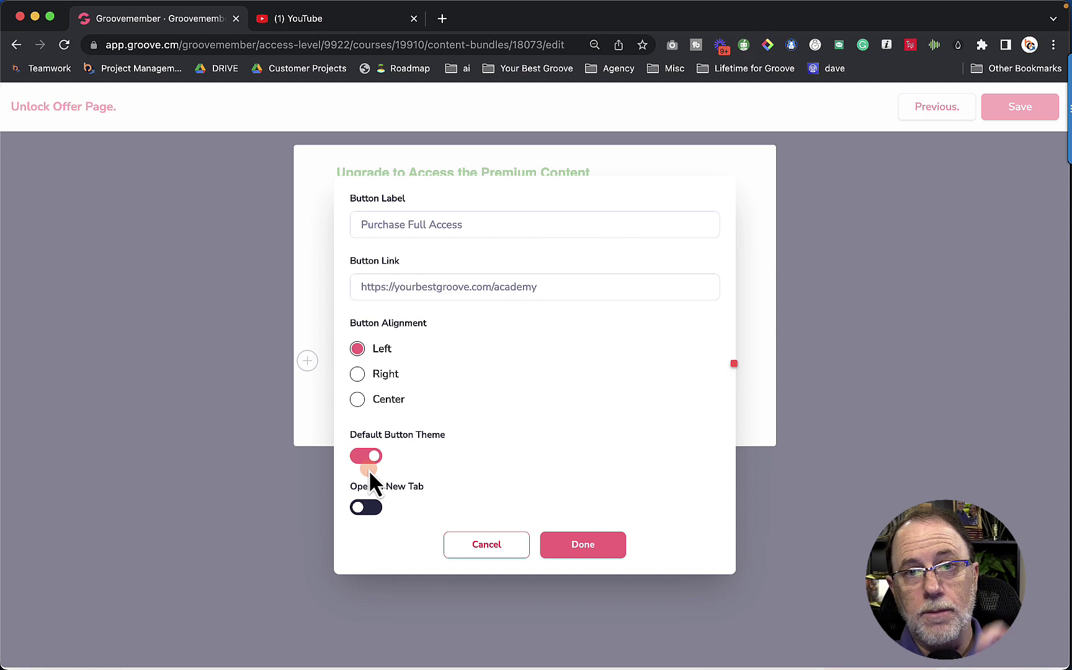
pyautogui.click(375, 509)
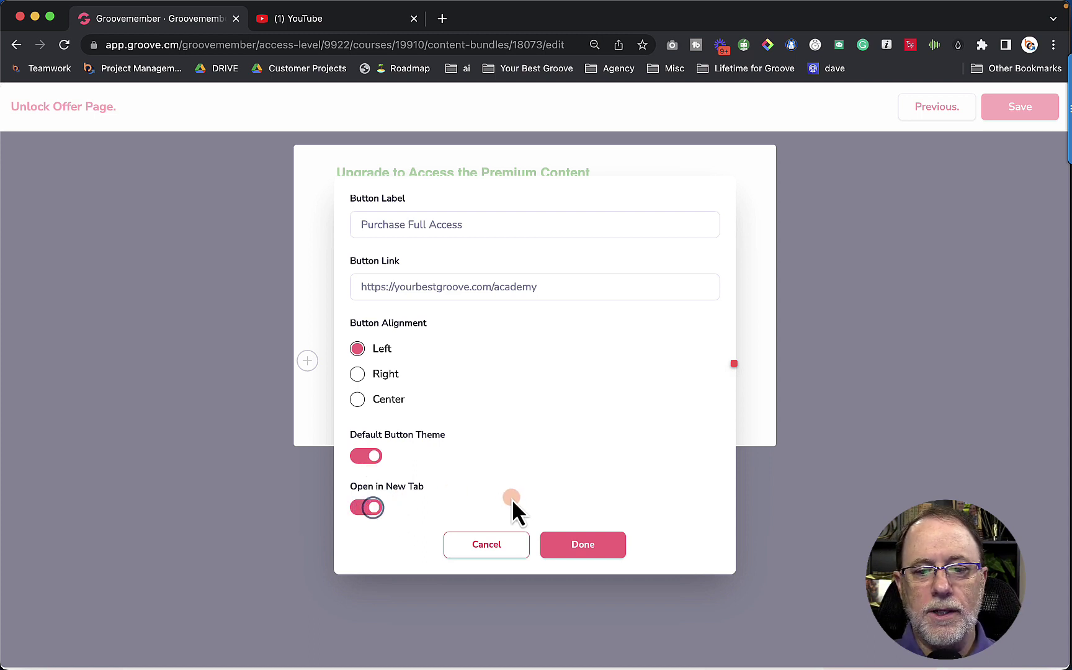
pyautogui.click(605, 547)
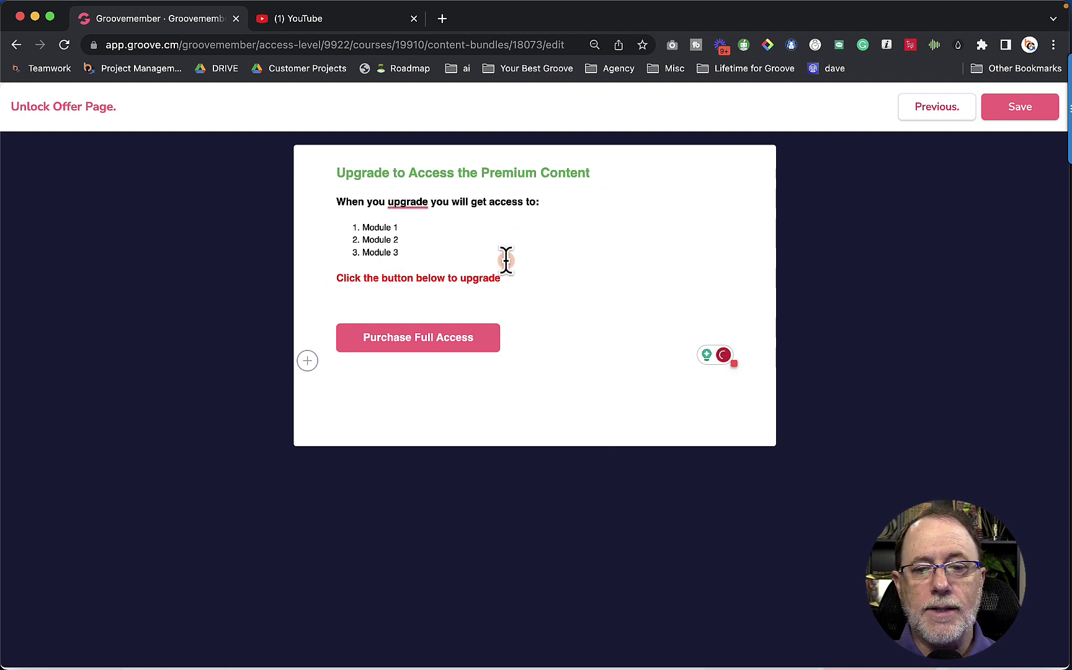
# Step: Save the unlock offer page and Free Access level, then rearrange the Course Access and Free Access cards
pyautogui.click(1018, 111)
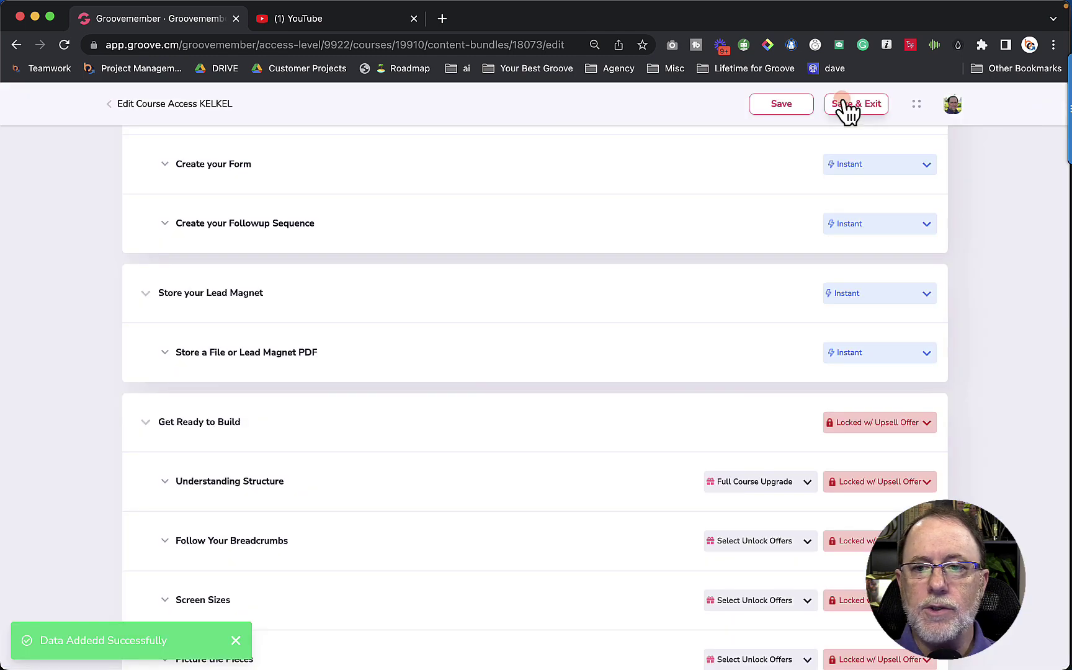
pyautogui.click(854, 103)
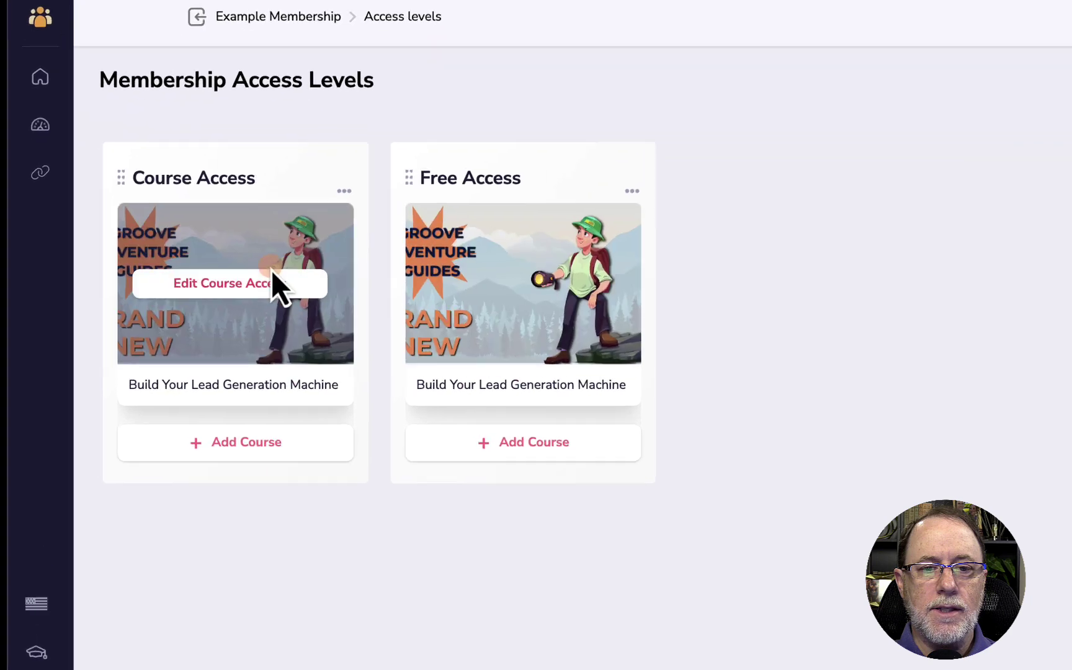
pyautogui.moveTo(444, 287)
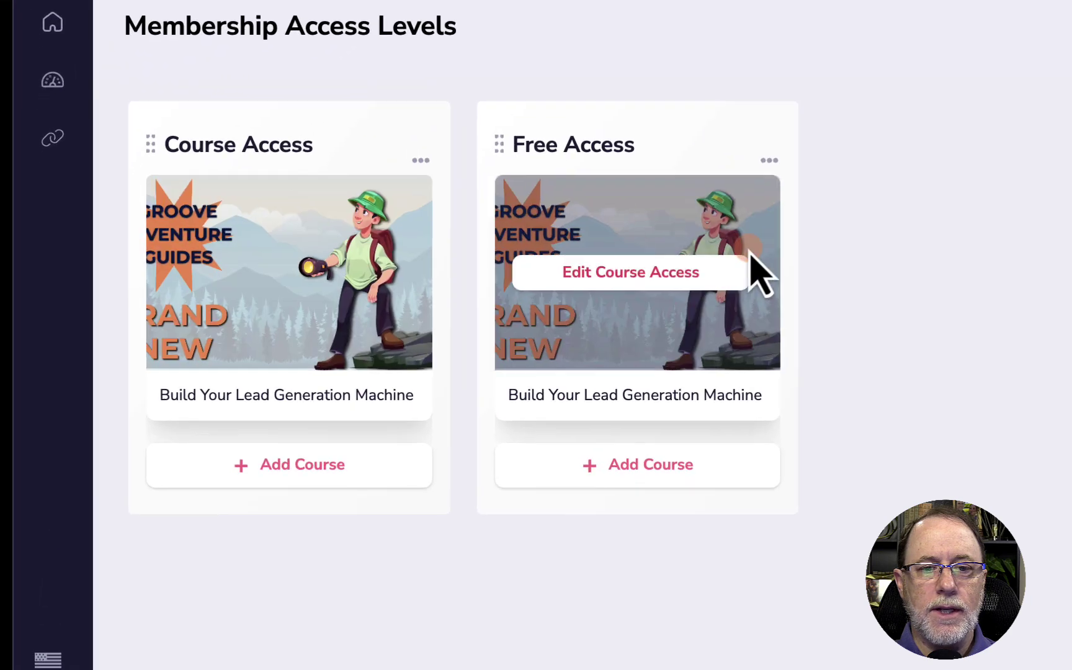
pyautogui.moveTo(164, 152); pyautogui.dragTo(198, 155)
pyautogui.moveTo(512, 146)
pyautogui.mouseDown()
pyautogui.moveTo(589, 151)
pyautogui.moveTo(524, 155)
pyautogui.mouseUp()
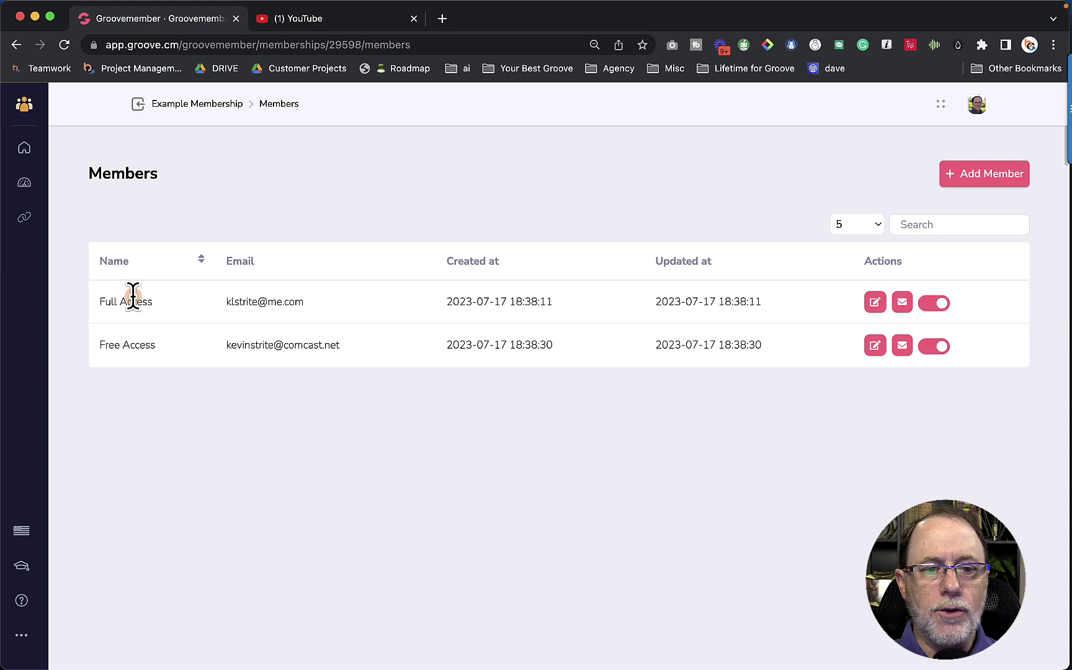
pyautogui.moveTo(99, 300); pyautogui.dragTo(364, 312)
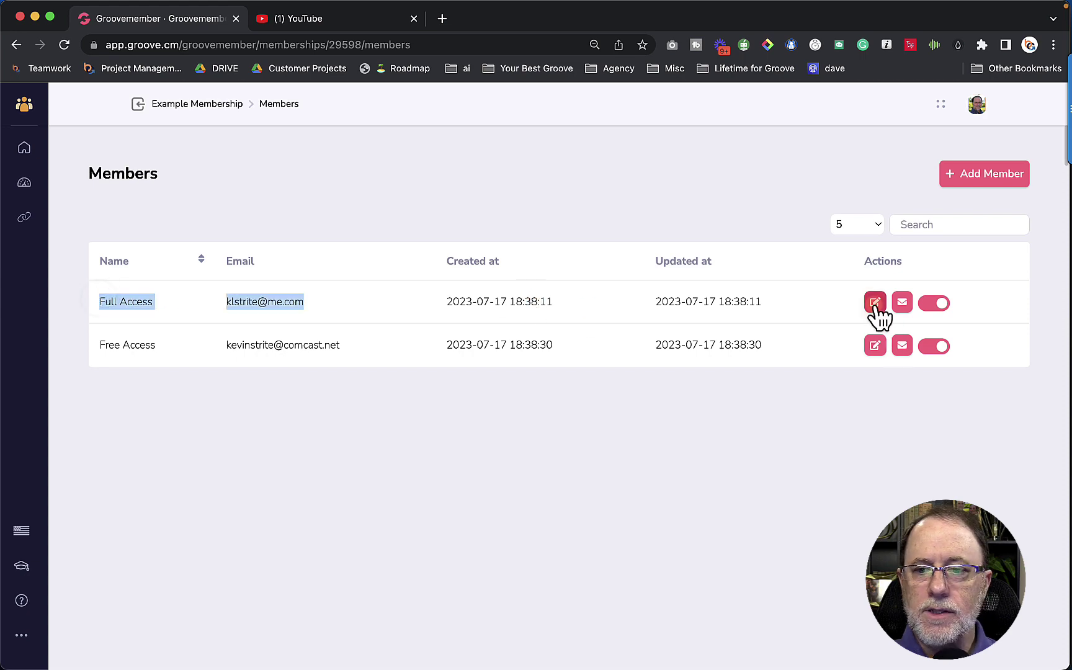
pyautogui.click(874, 304)
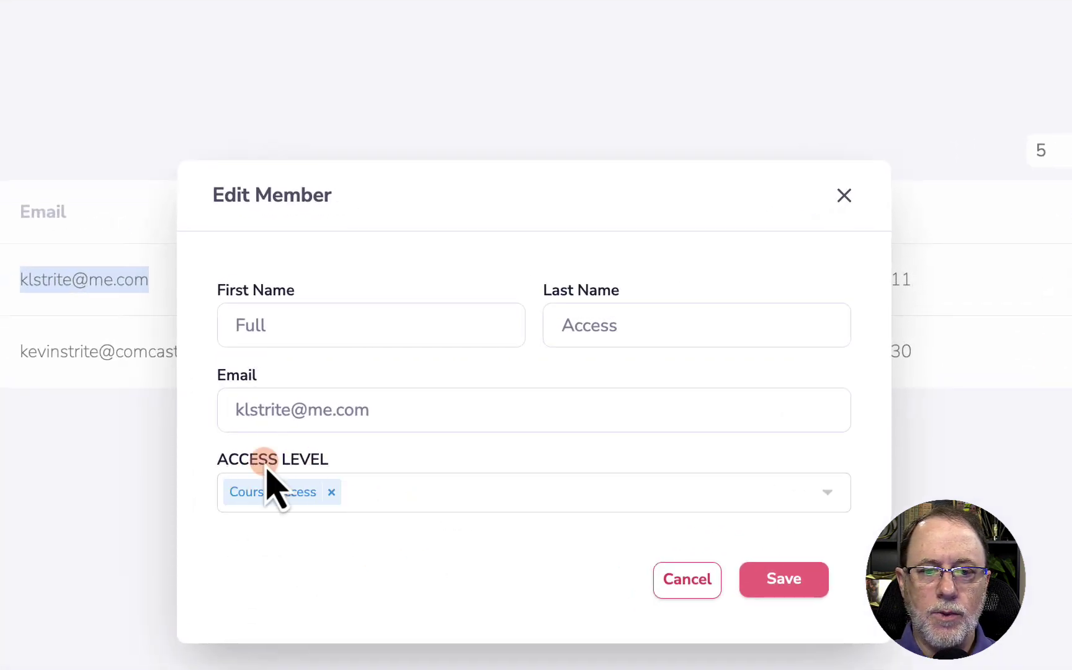
pyautogui.click(845, 195)
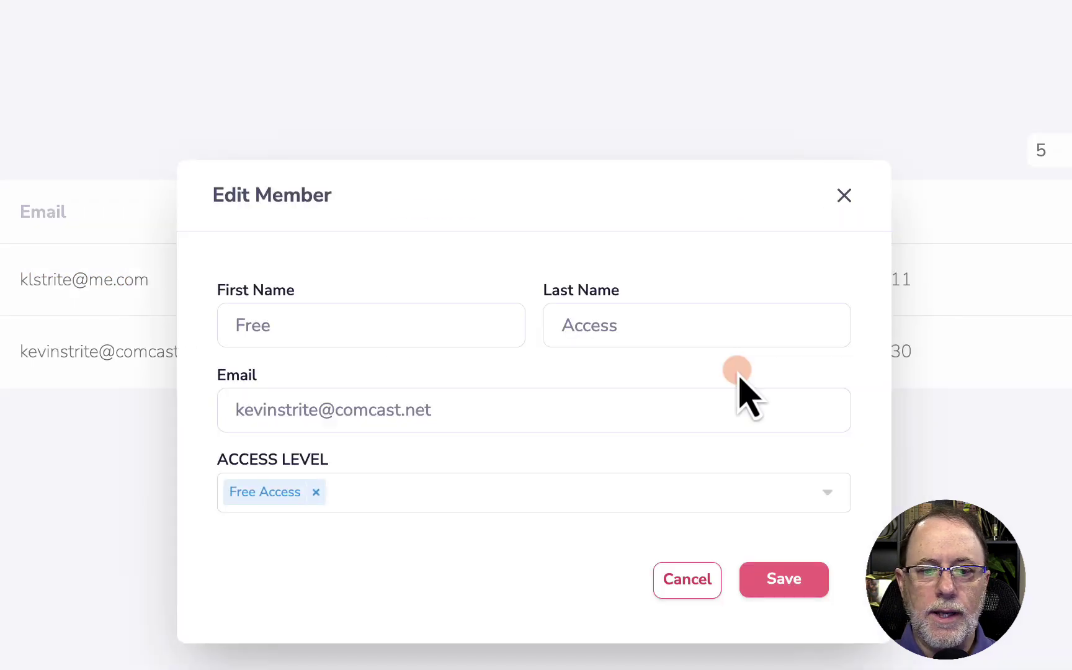
pyautogui.click(243, 490)
pyautogui.click(844, 195)
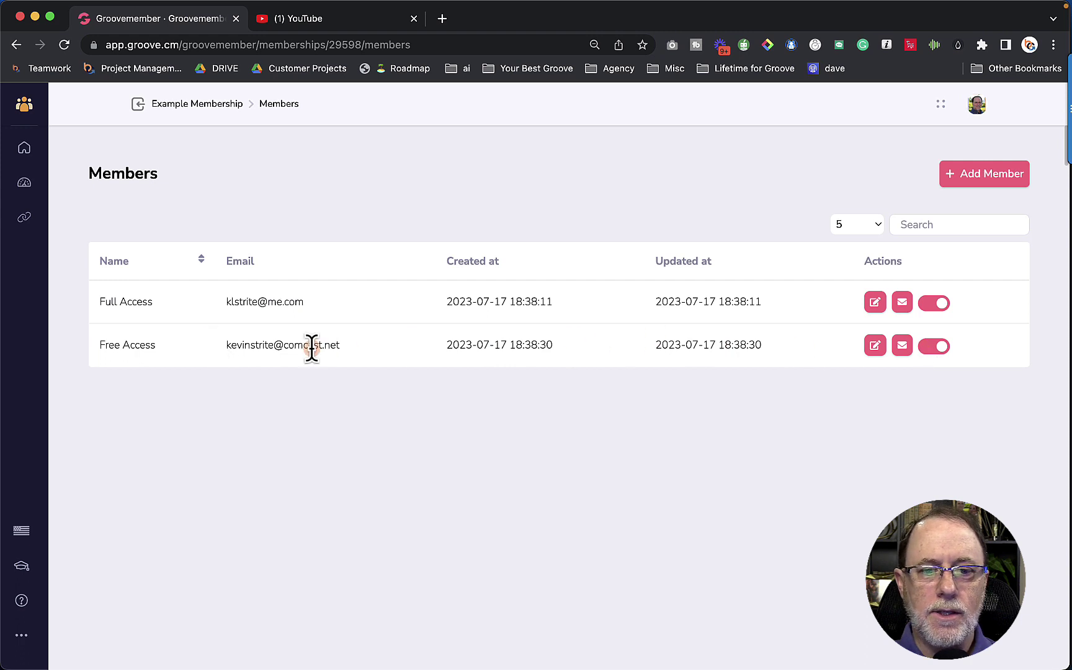
# Step: Log into the member site as the Free Access member
pyautogui.click(28, 217)
pyautogui.click(549, 391)
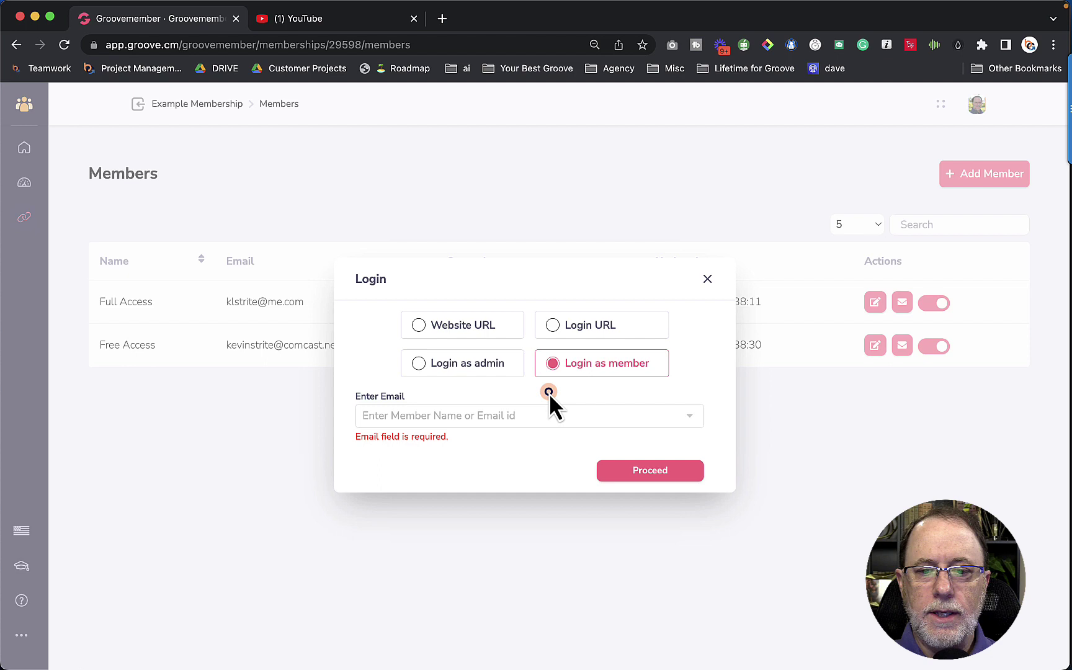
pyautogui.click(473, 415)
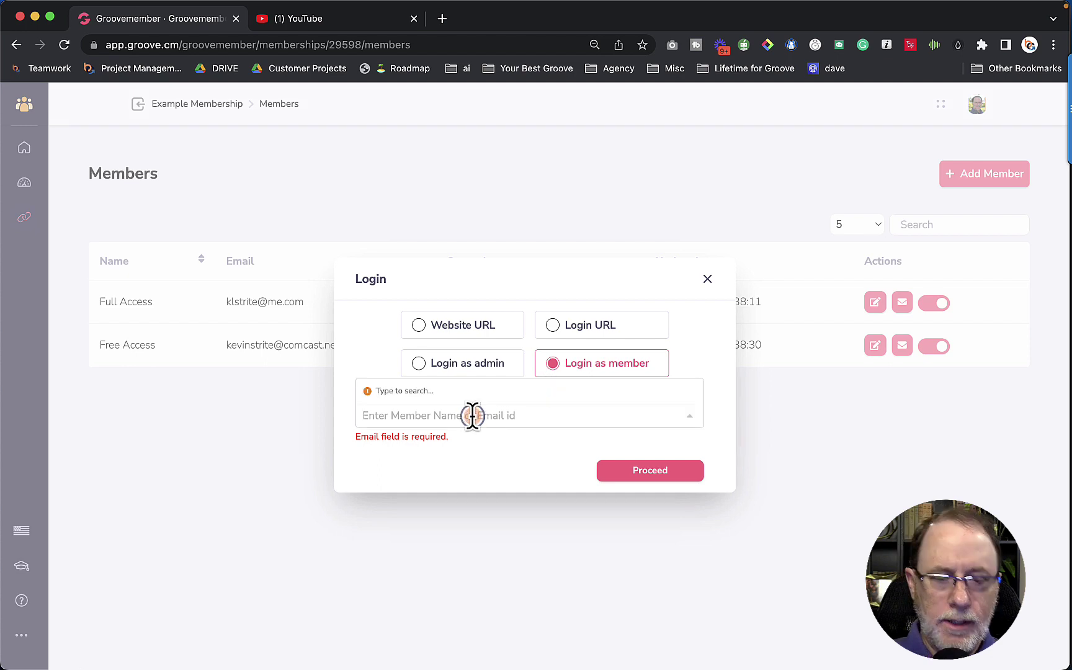
pyautogui.write('Free')
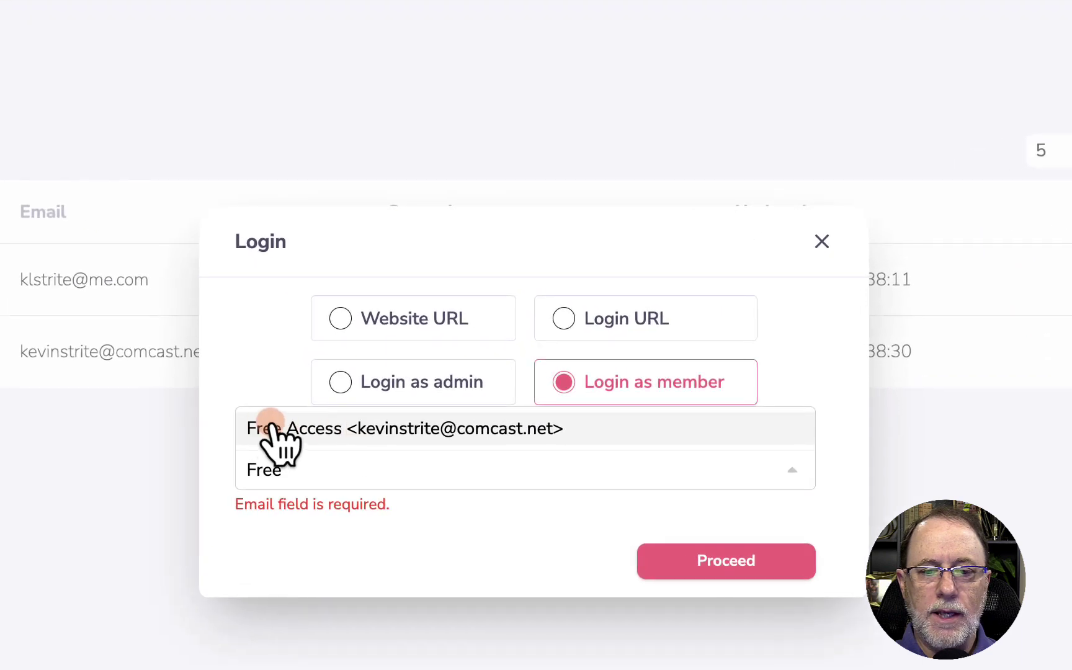
pyautogui.click(335, 428)
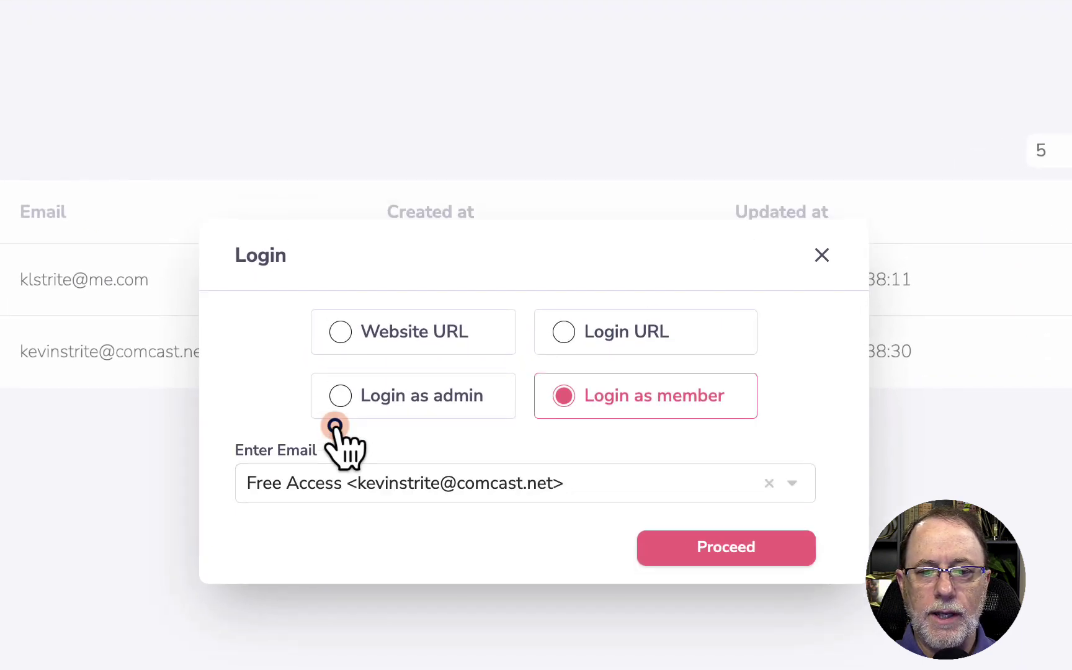
pyautogui.click(722, 549)
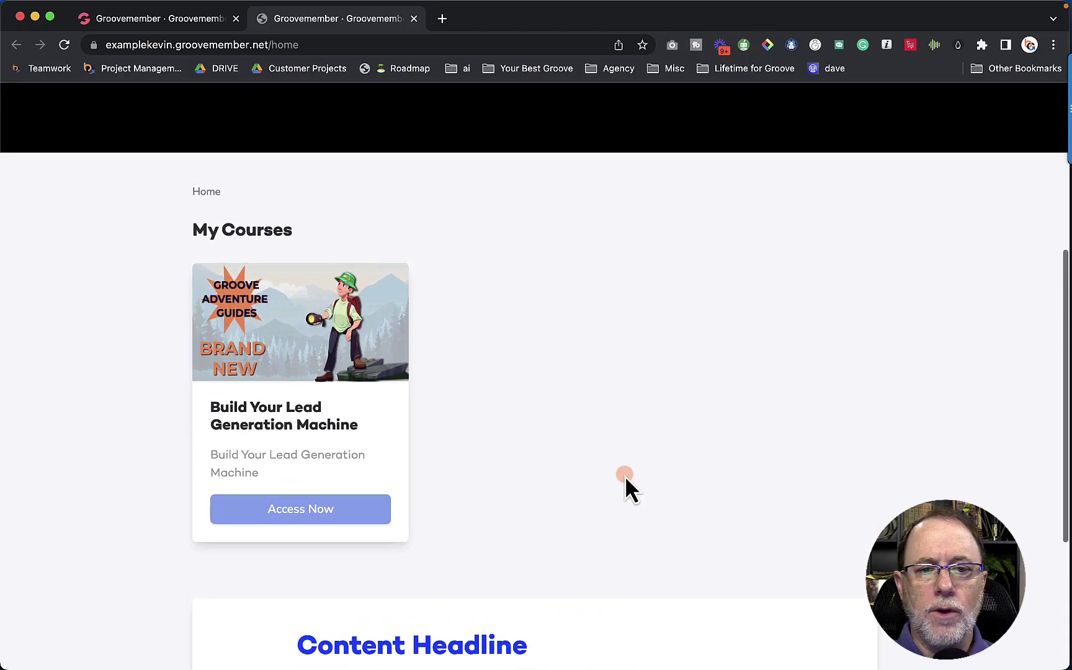
# Step: Scroll to My Courses, showing the Build Your Lead Generation Machine course for the Free member
pyautogui.scroll(5, 625, 488)
# Step: Open the Build Your Lead Generation Machine course and scroll through its modules
pyautogui.scroll(-5, 625, 488)
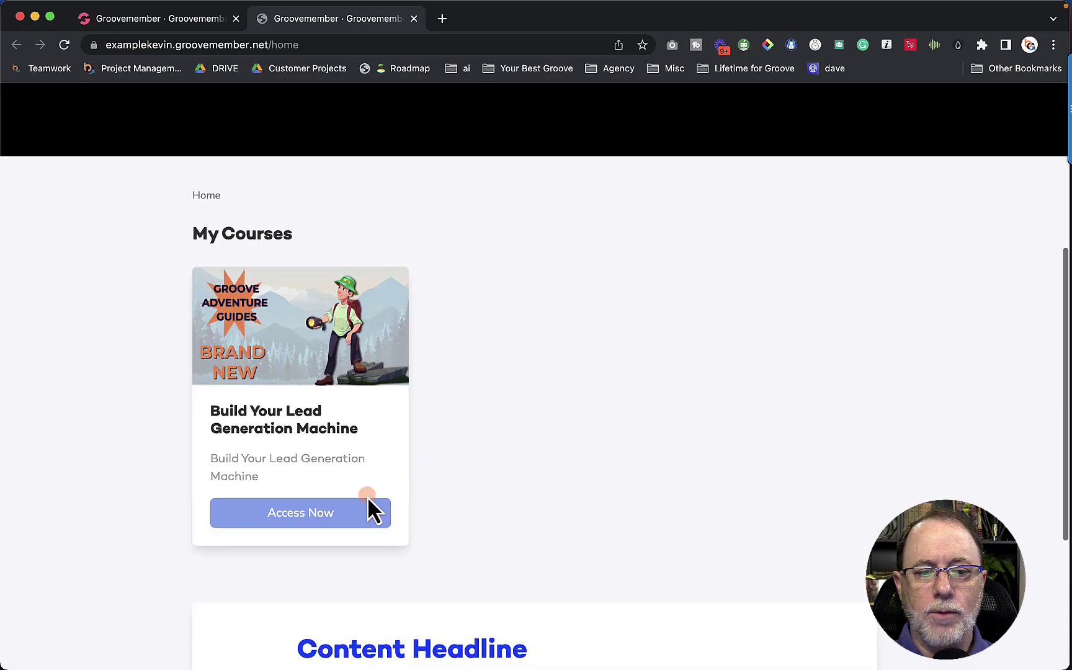
pyautogui.click(321, 511)
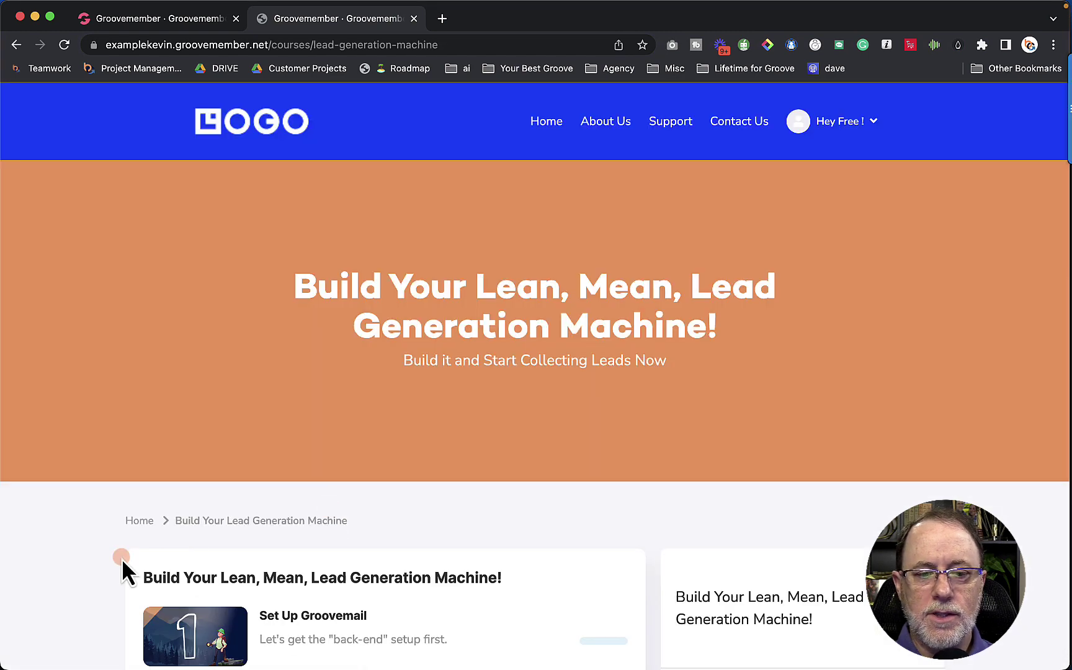
pyautogui.scroll(-5, 115, 555)
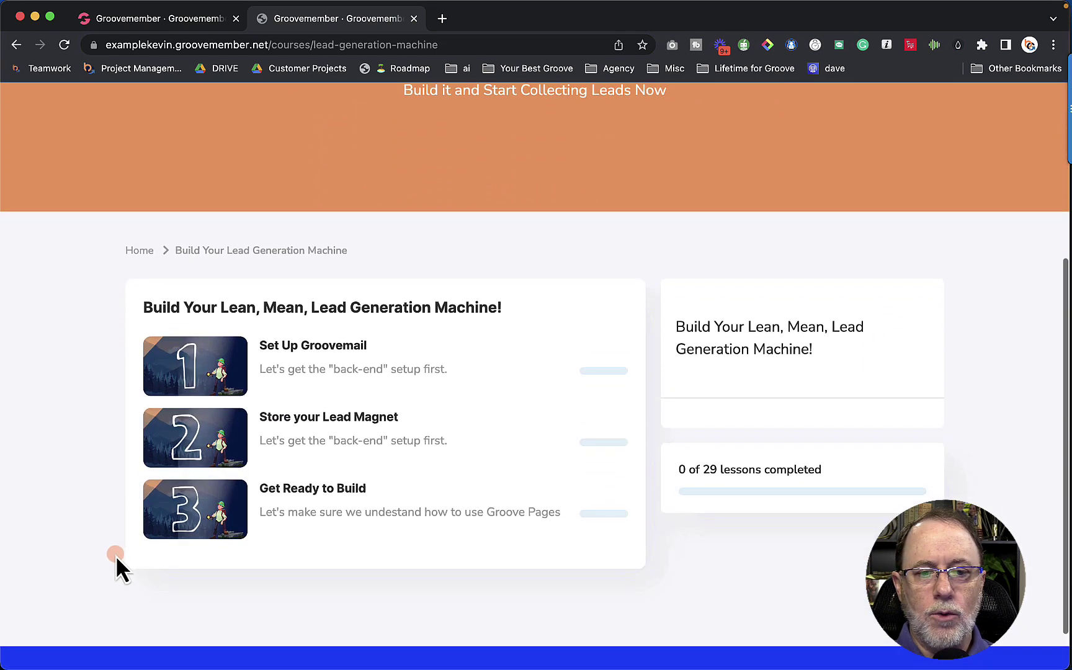
pyautogui.scroll(-1, 115, 555)
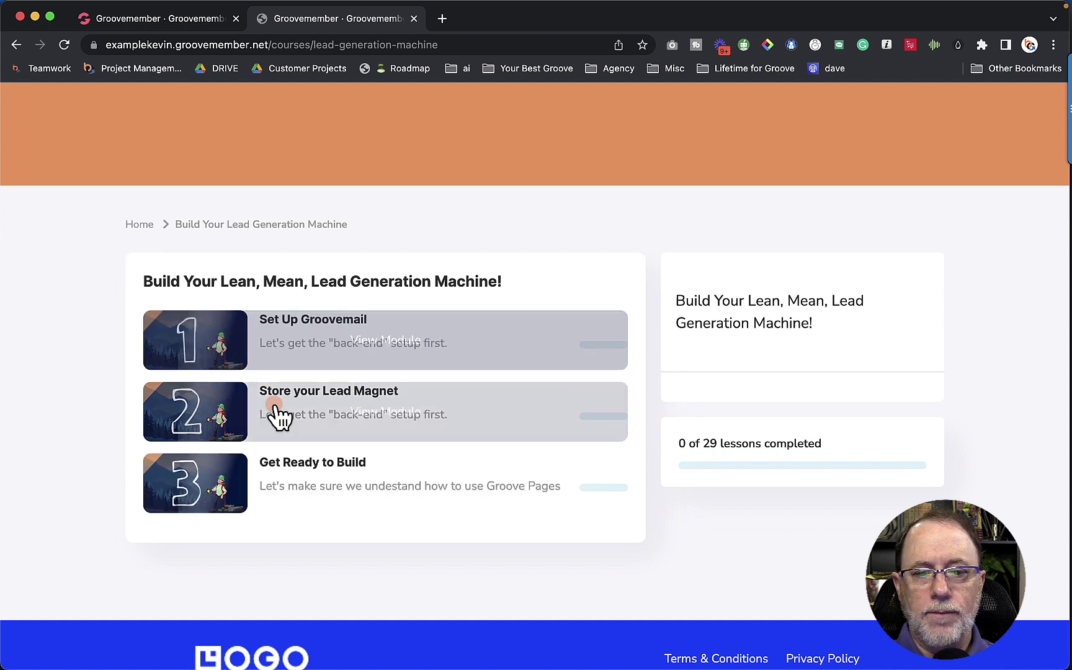
# Step: View lesson 2, Store your Lead Magnet, then return to the course's module list
pyautogui.click(376, 408)
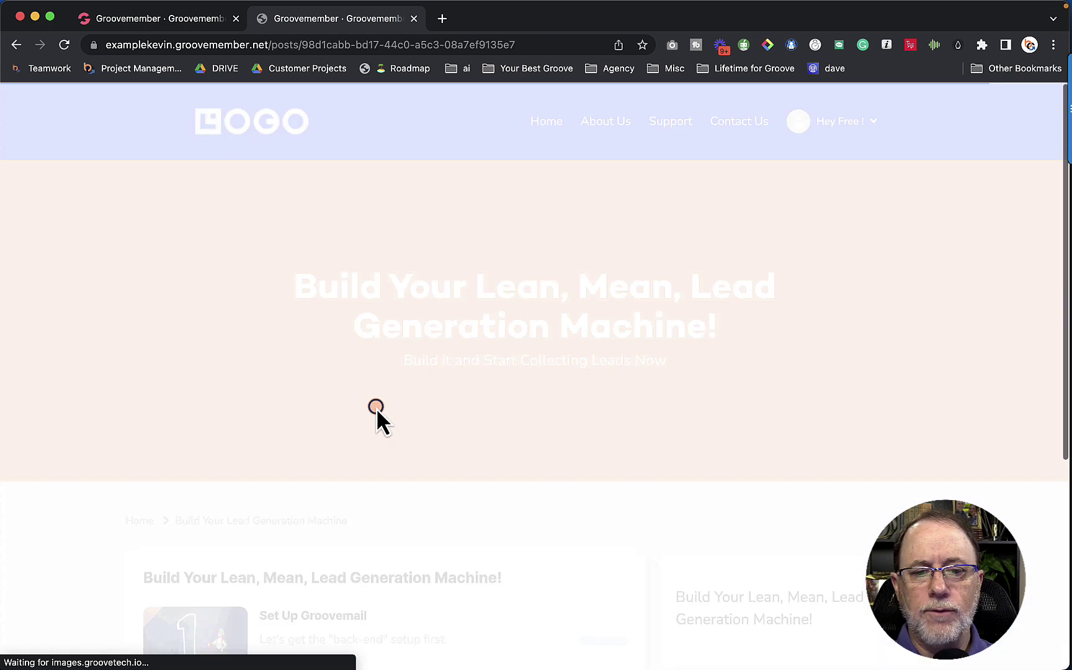
pyautogui.scroll(-10, 384, 428)
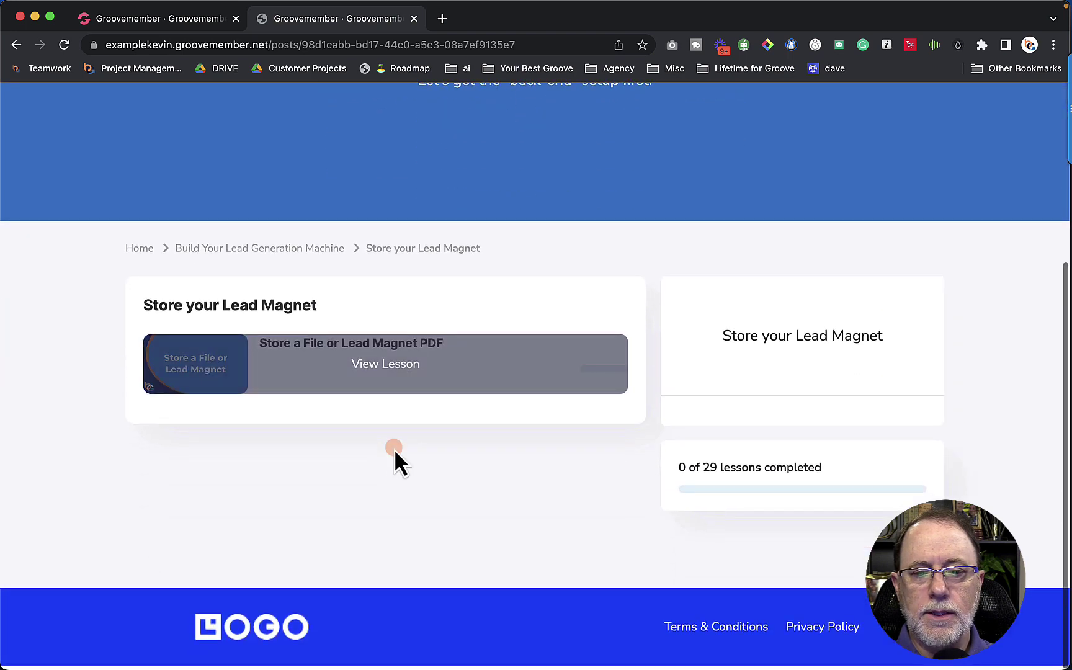
pyautogui.click(17, 48)
pyautogui.moveTo(359, 429)
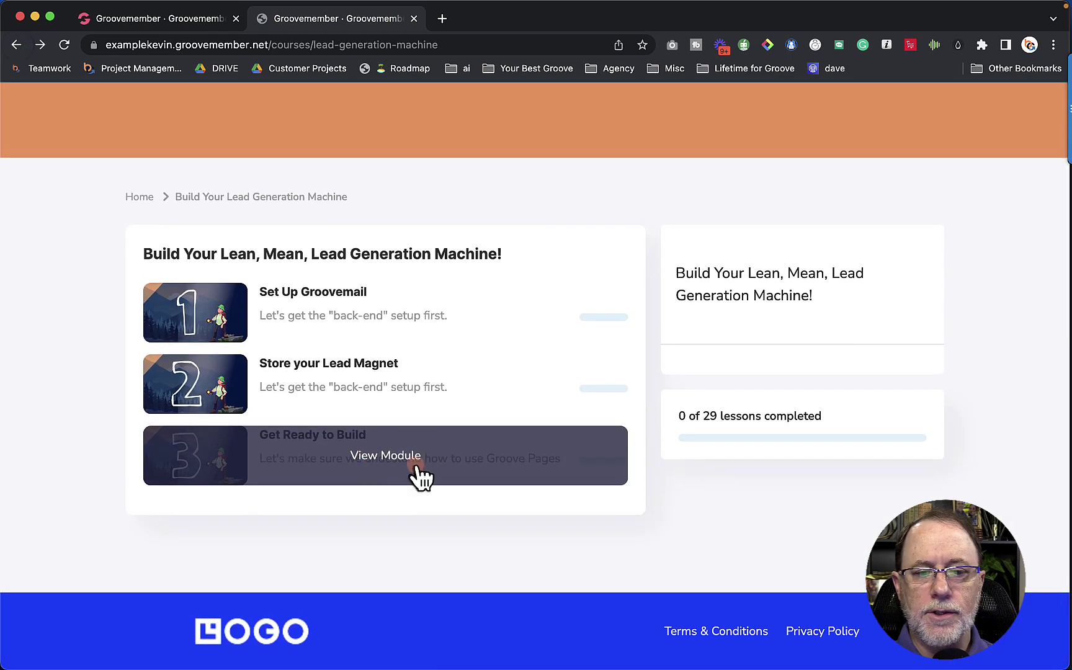
# Step: Open the Get Ready to Build module and scroll to its locked Upgrade panel
pyautogui.click(383, 457)
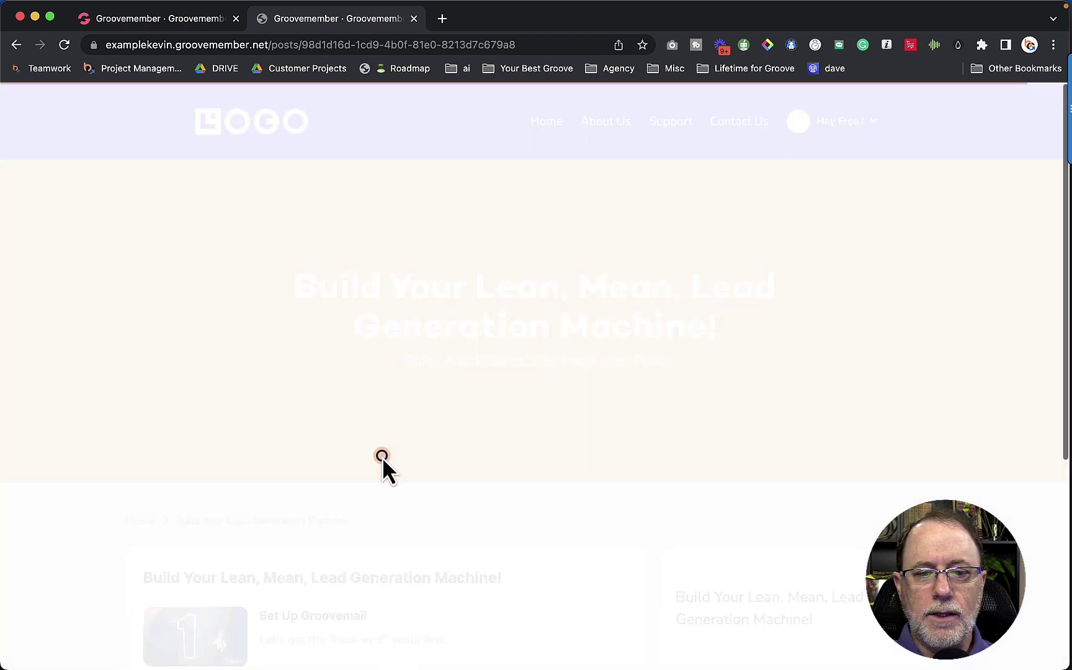
pyautogui.scroll(-5, 277, 360)
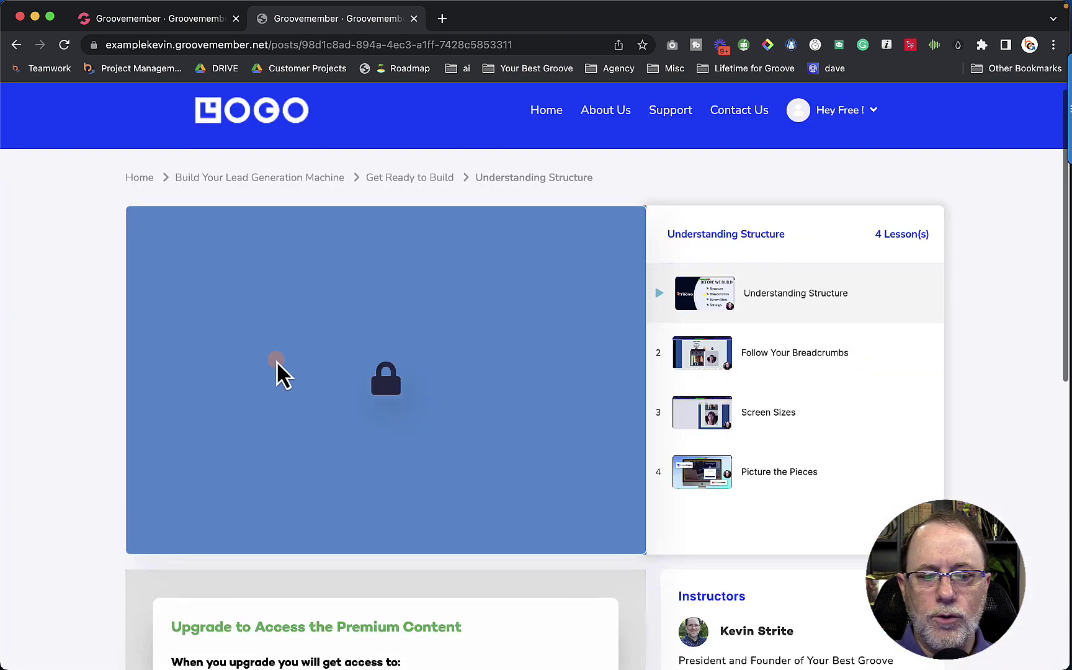
pyautogui.scroll(2, 277, 361)
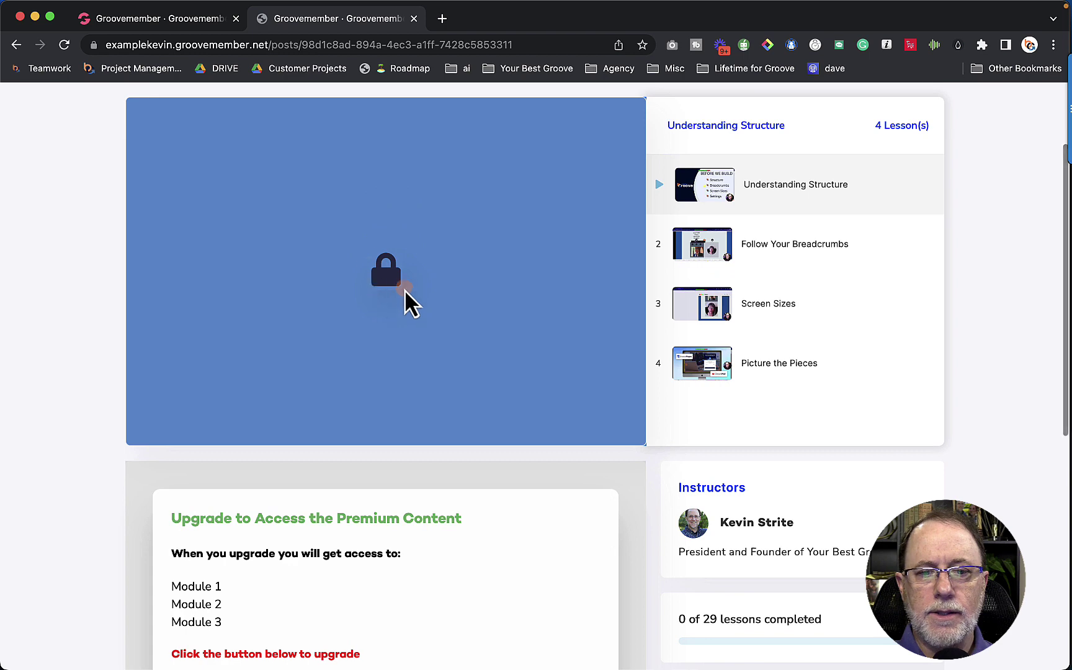
pyautogui.scroll(-5, 297, 417)
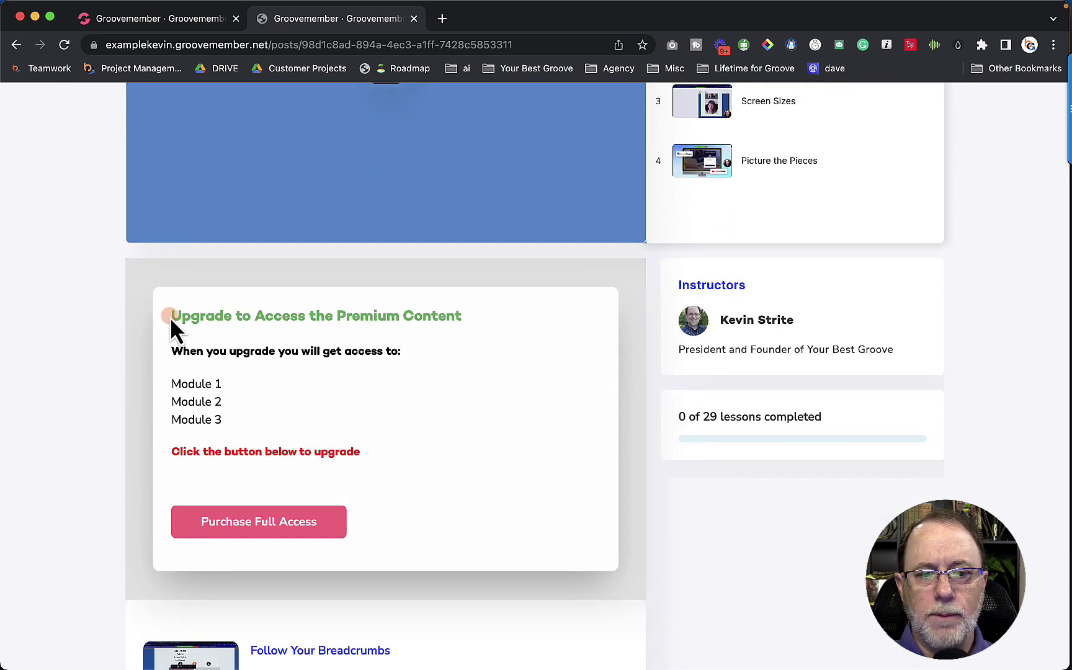
# Step: Highlight the upgrade message, then follow Purchase Full Access to the Groove for Growth Academy page
pyautogui.moveTo(177, 316); pyautogui.dragTo(387, 450)
pyautogui.click(443, 419)
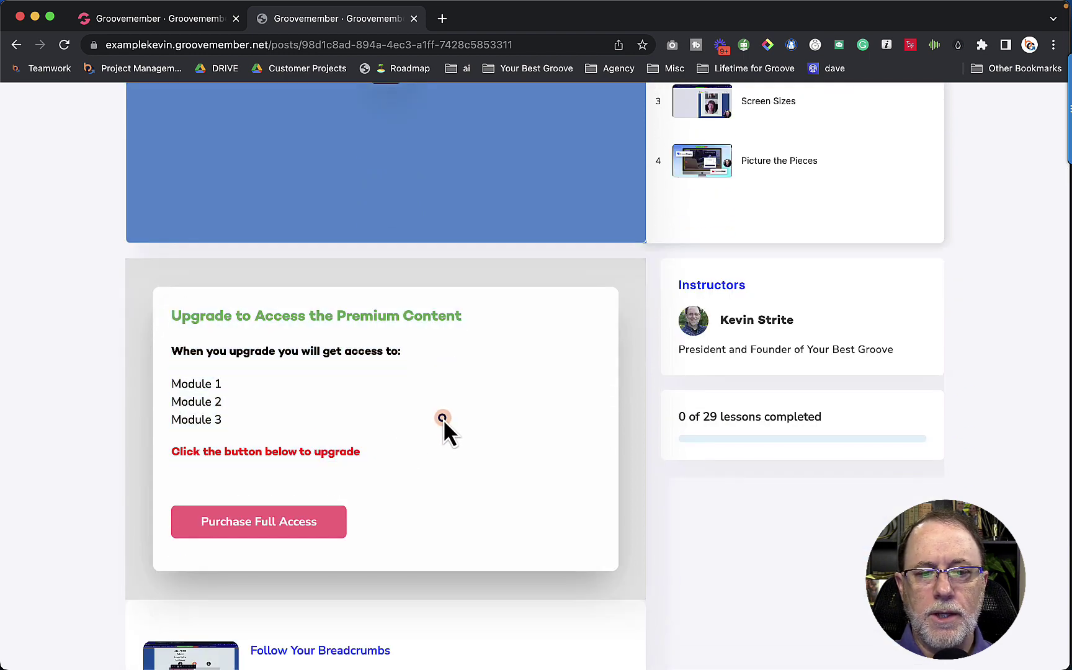
pyautogui.scroll(-5, 348, 403)
pyautogui.click(273, 323)
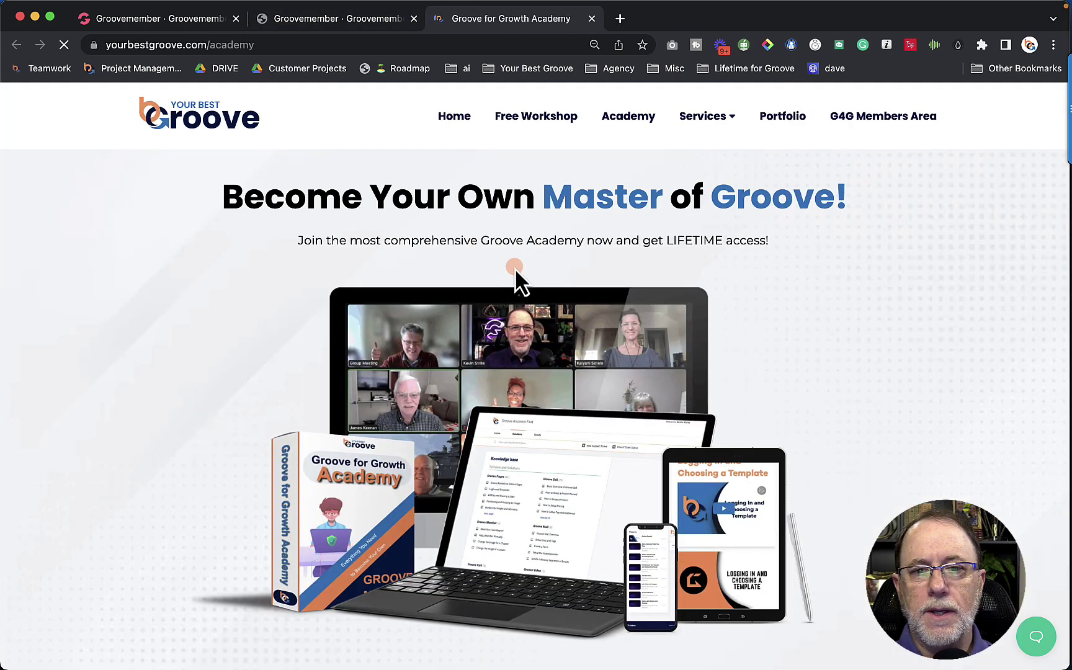
# Step: Return to the locked lesson tab and go back up to the course page
pyautogui.click(341, 21)
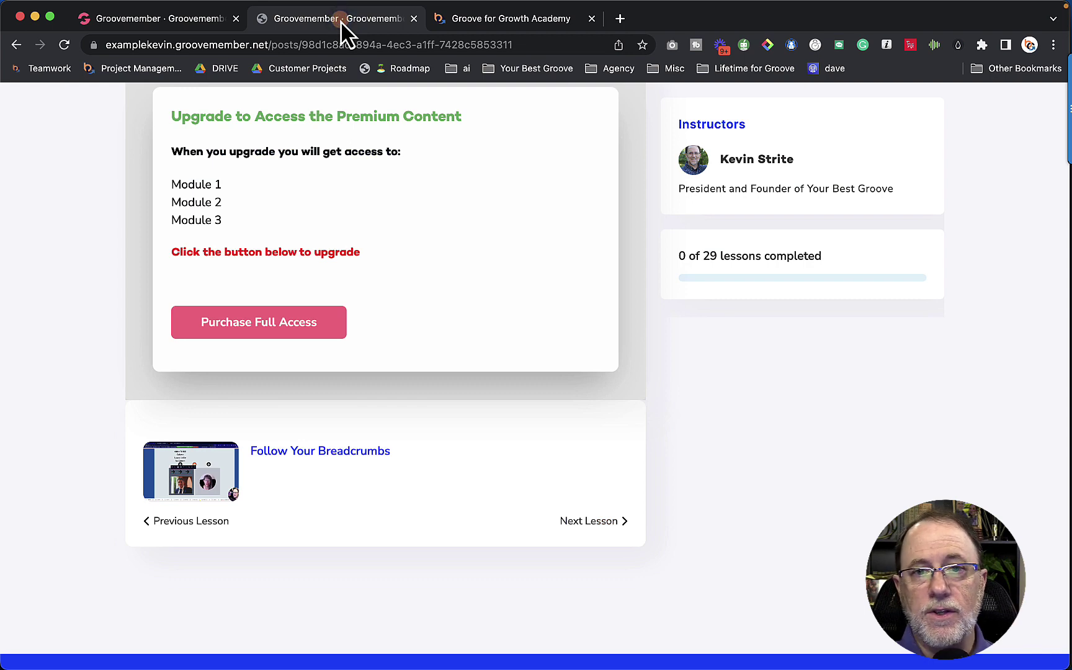
pyautogui.scroll(2, 422, 258)
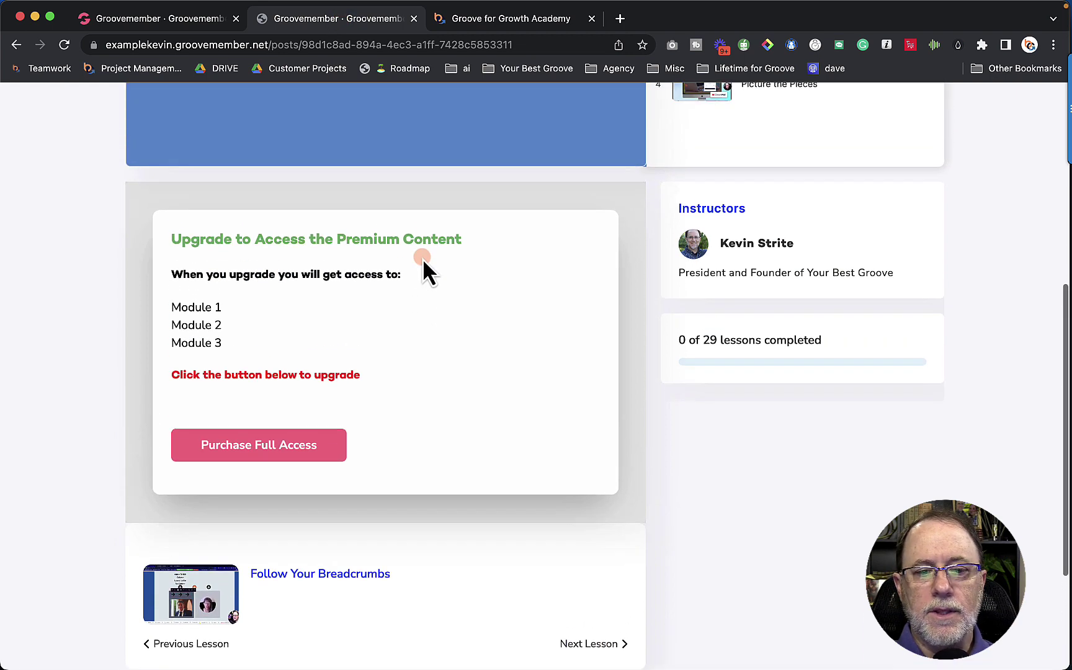
pyautogui.scroll(10, 441, 318)
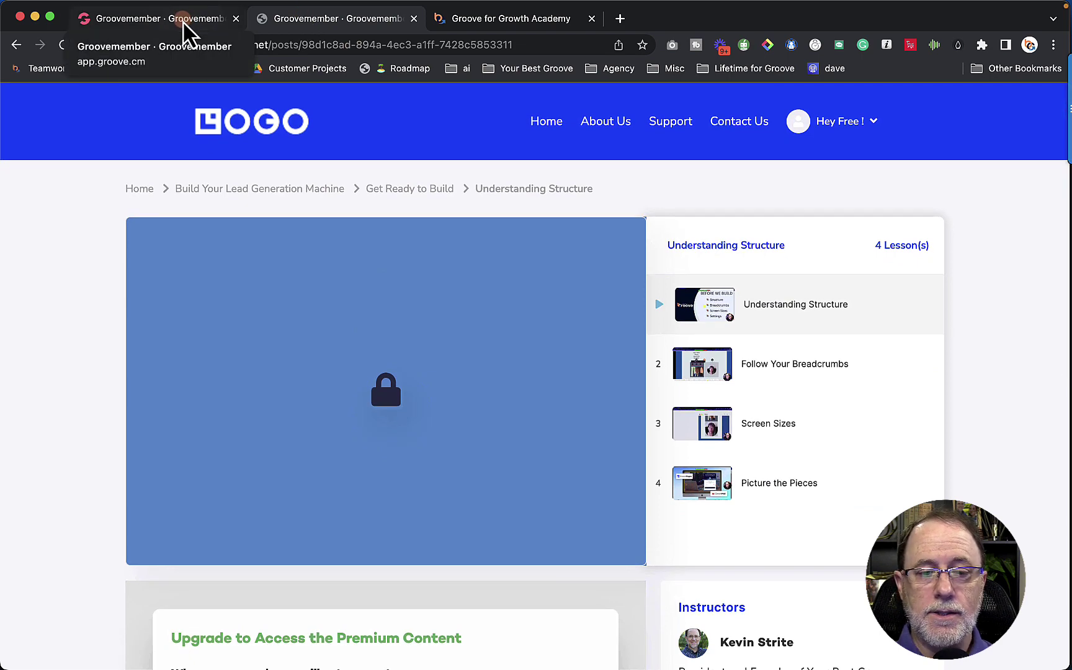
pyautogui.click(144, 188)
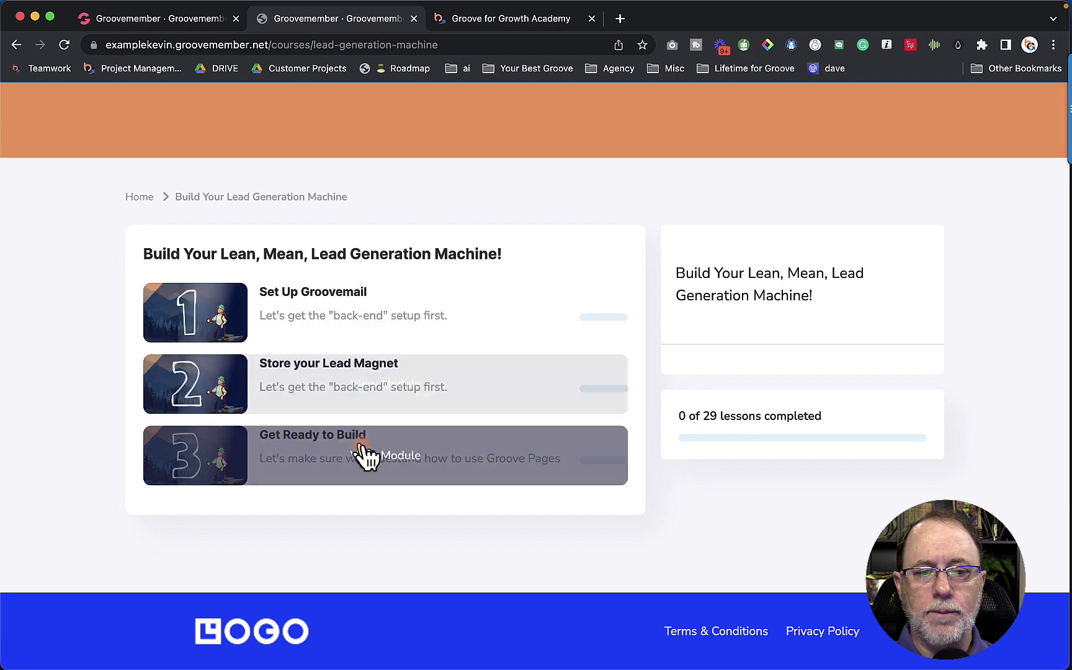
# Step: Check the locked Screen Sizes and Picture the Pieces lessons in Get Ready to Build
pyautogui.click(366, 457)
pyautogui.scroll(-6, 387, 462)
pyautogui.click(275, 399)
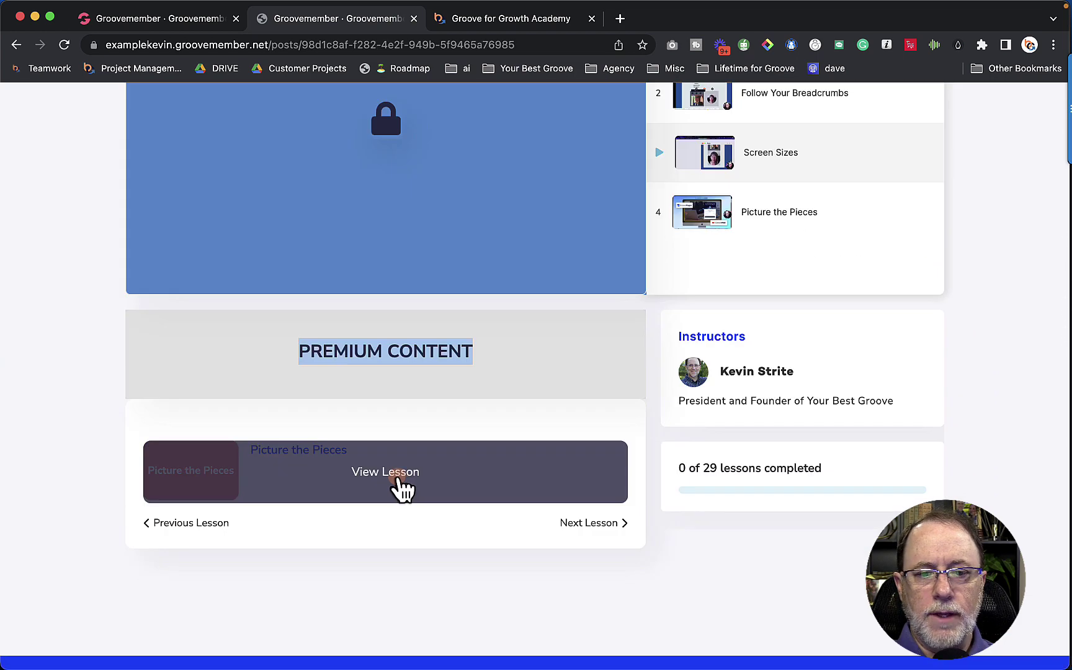
pyautogui.click(397, 478)
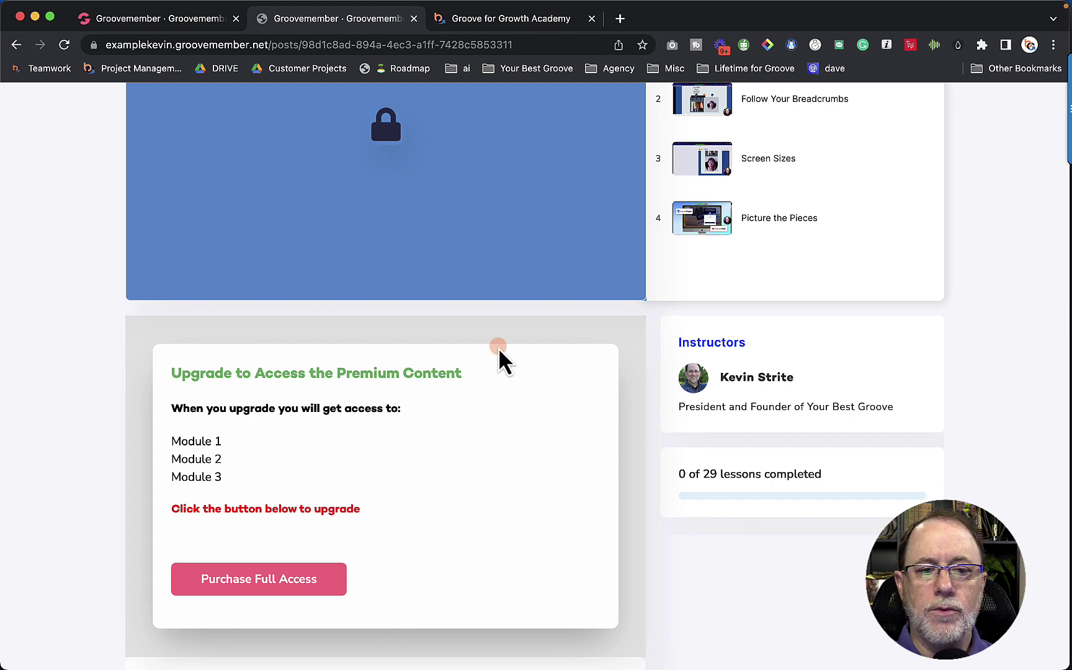
pyautogui.scroll(5, 500, 358)
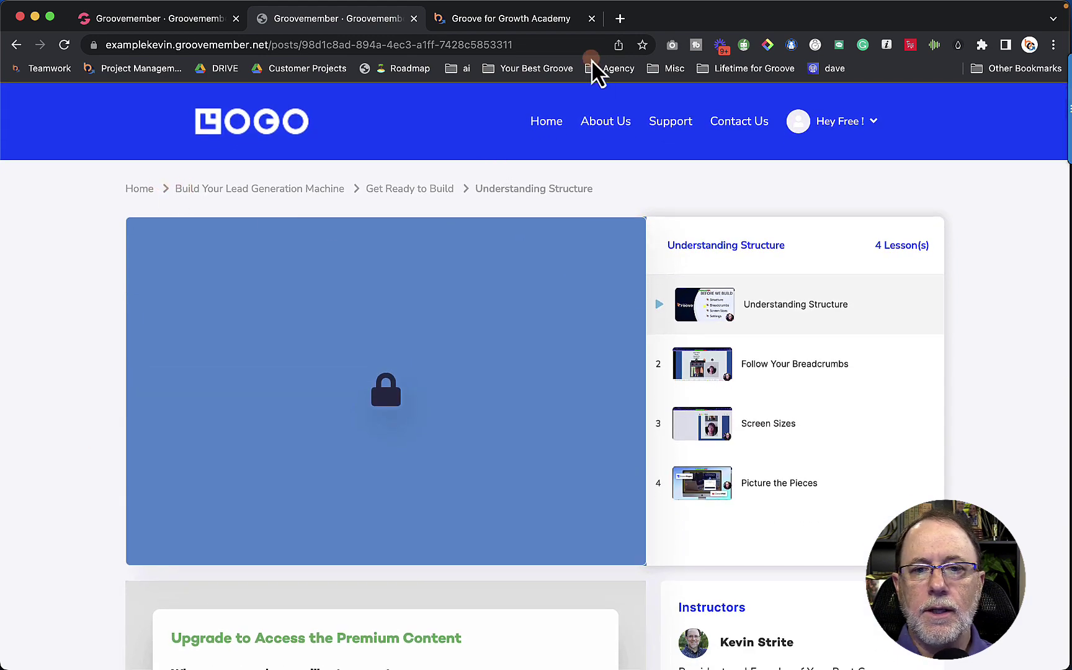
# Step: Log the Free member out and close the member site and Groove for Growth Academy tabs
pyautogui.moveTo(837, 121)
pyautogui.click(807, 193)
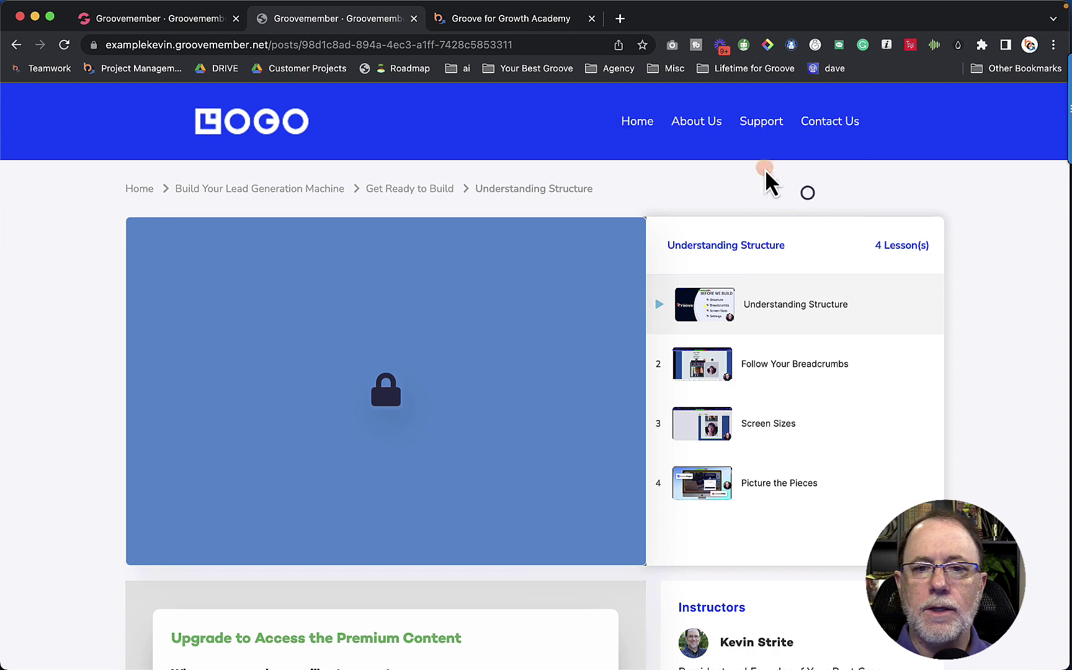
pyautogui.click(414, 18)
pyautogui.click(414, 18)
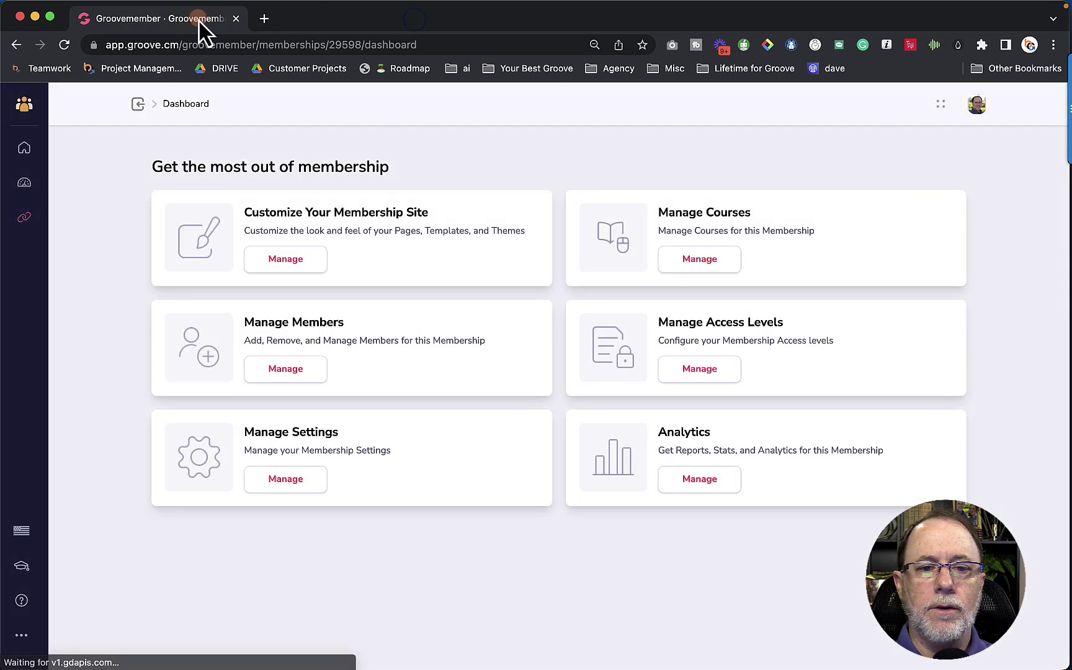
# Step: From Manage Members, log in as member by searching 'Full' and choosing the Full Access member
pyautogui.click(286, 372)
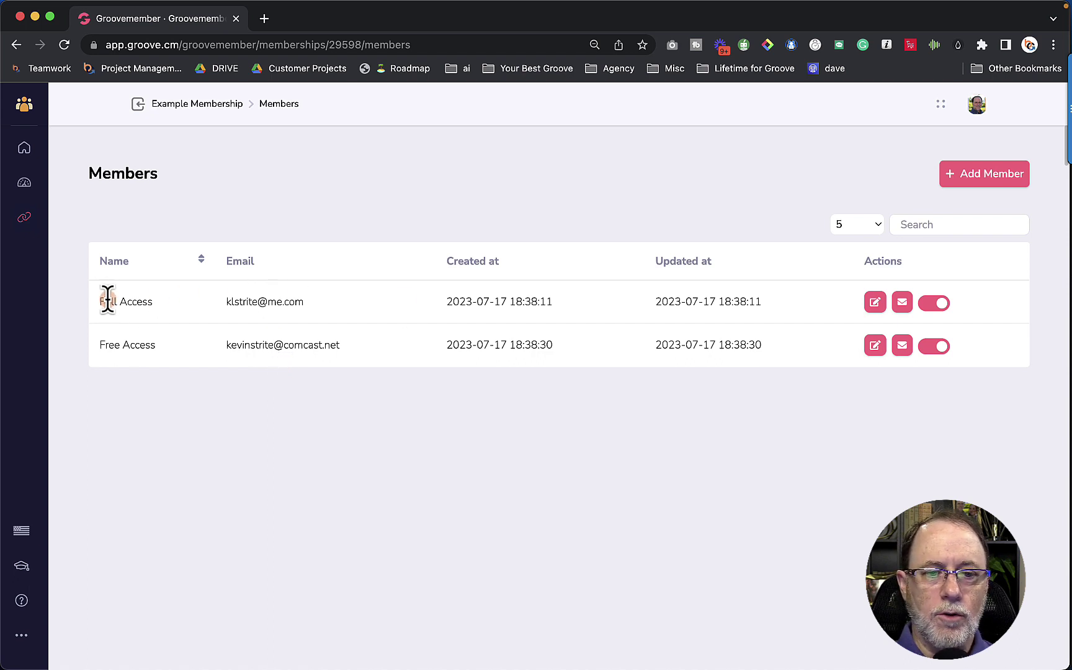
pyautogui.click(24, 217)
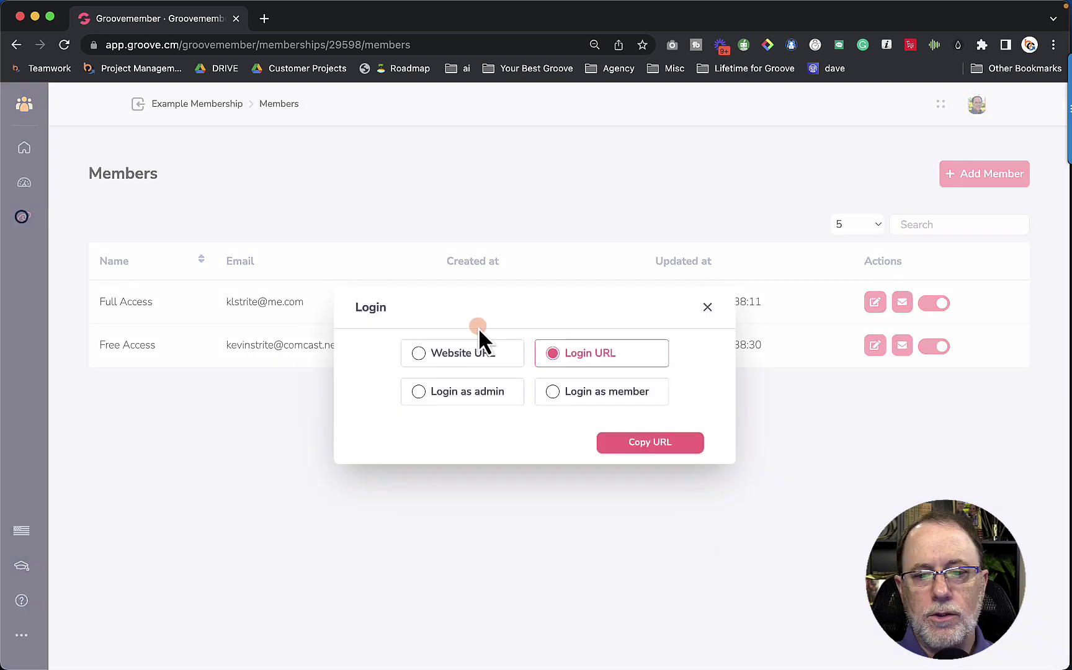
pyautogui.click(572, 397)
pyautogui.click(526, 411)
pyautogui.write('Full')
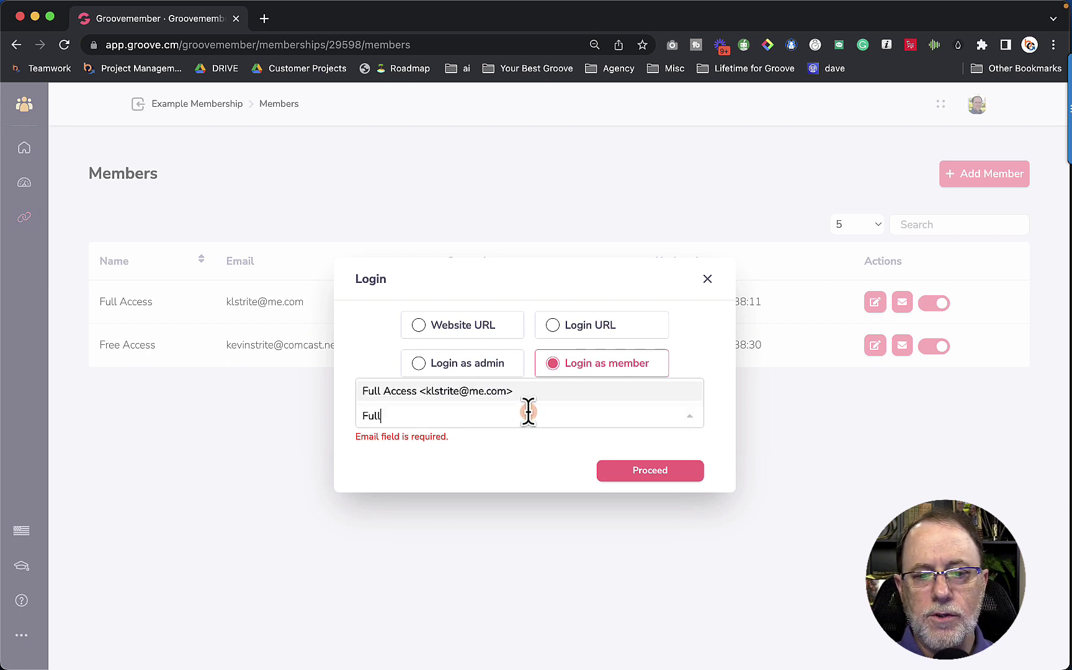
pyautogui.click(474, 390)
pyautogui.click(646, 463)
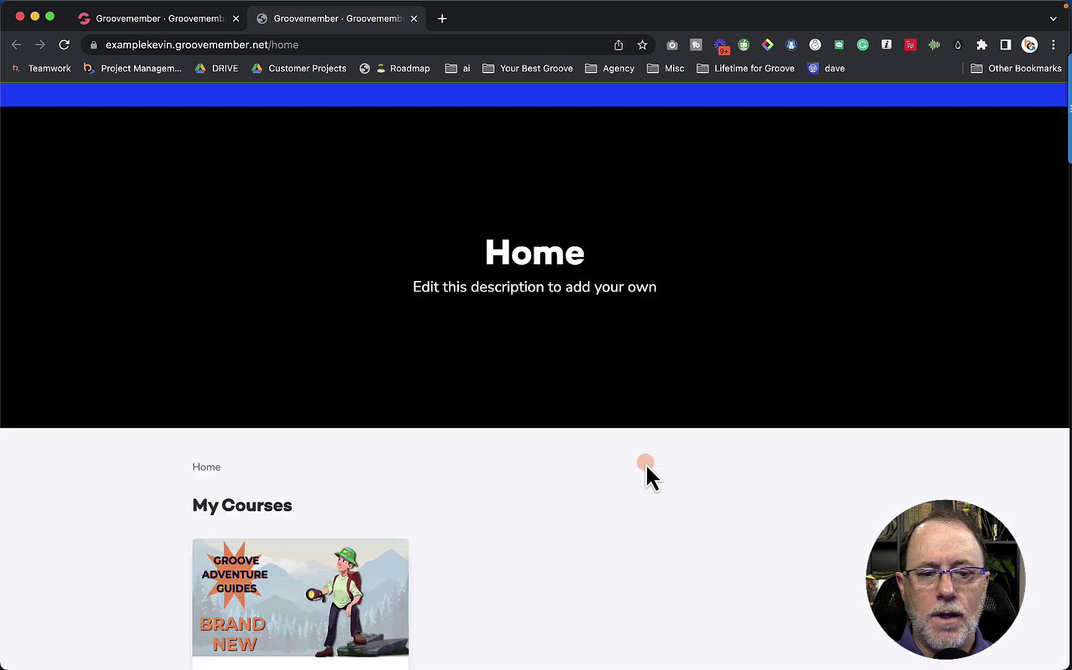
# Step: Open the Build Your Lead Generation Machine course as the Full member
pyautogui.scroll(-5, 646, 463)
pyautogui.scroll(-1, 646, 463)
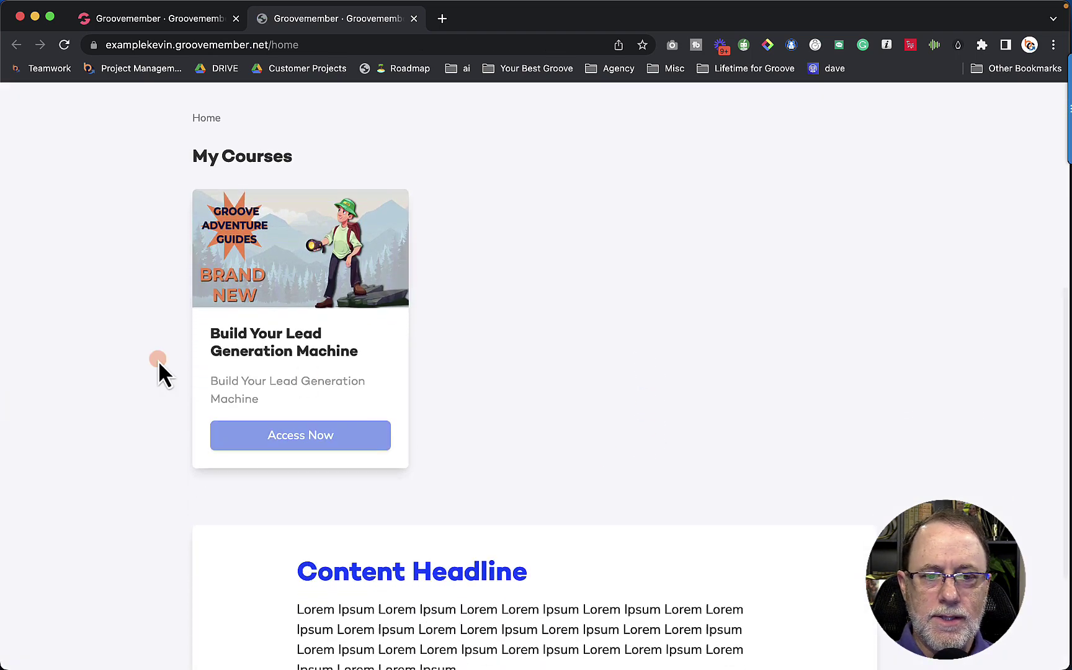
pyautogui.click(304, 437)
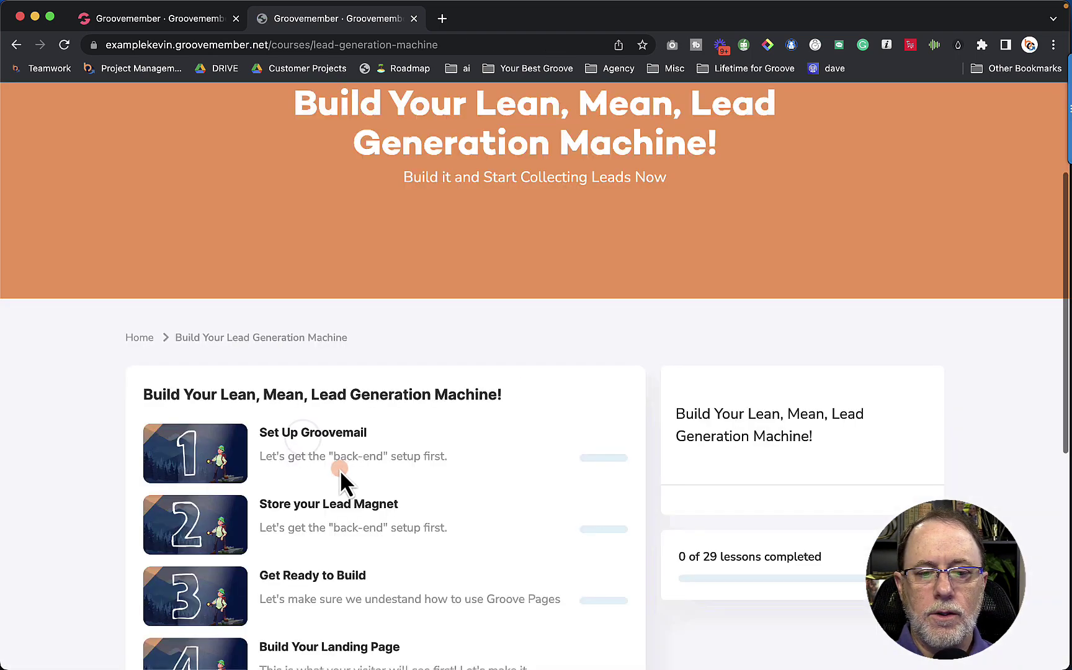
# Step: Open module 6, Set Up Your Custom Domain, and its Add Your Domain to Groove lesson
pyautogui.scroll(-6, 340, 478)
pyautogui.scroll(-1, 340, 470)
pyautogui.scroll(4, 342, 476)
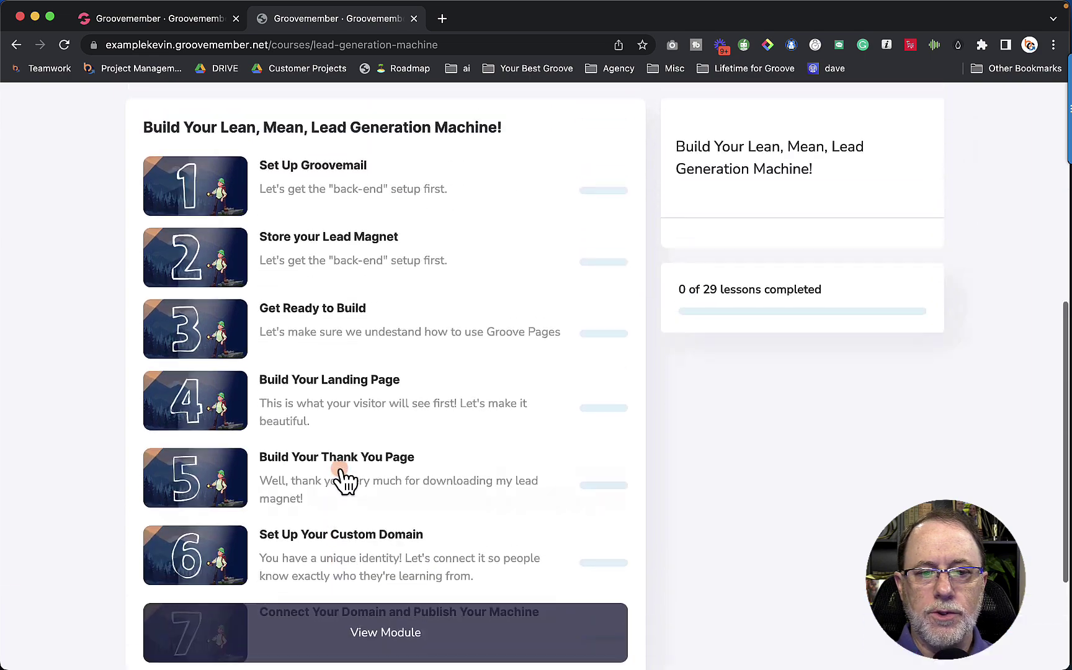
pyautogui.scroll(-5, 343, 476)
pyautogui.click(360, 379)
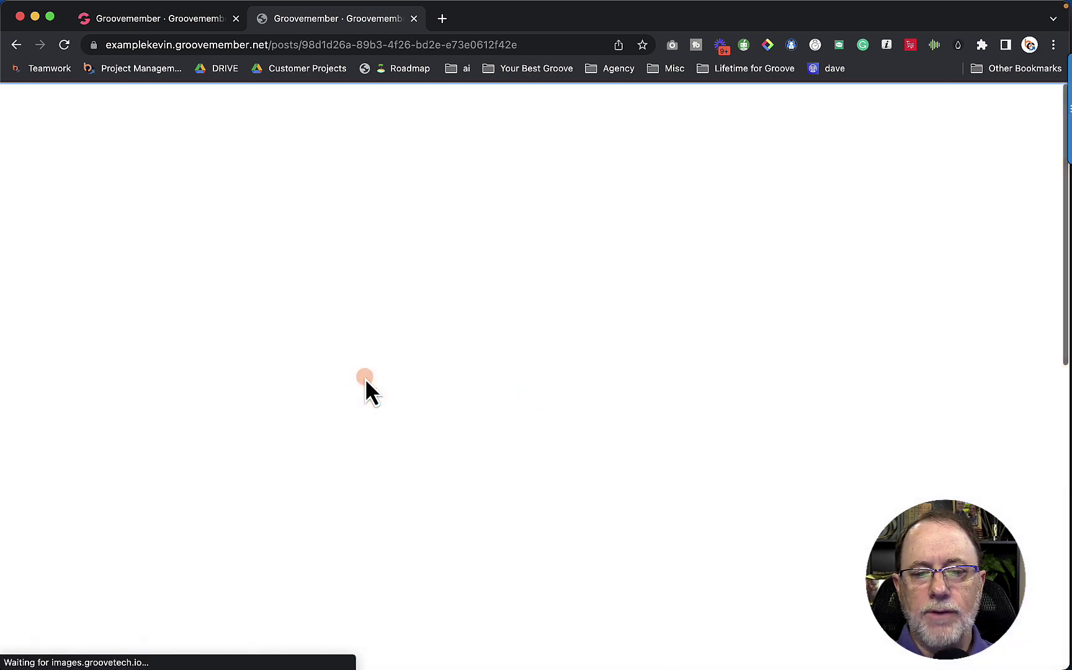
pyautogui.scroll(-5, 414, 467)
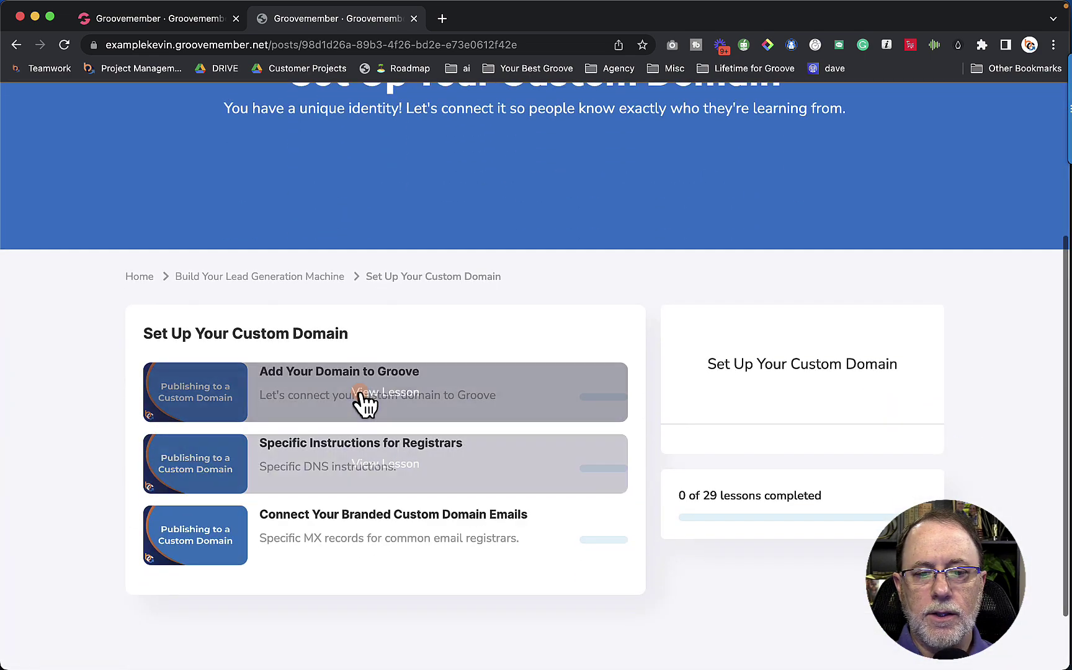
pyautogui.click(366, 400)
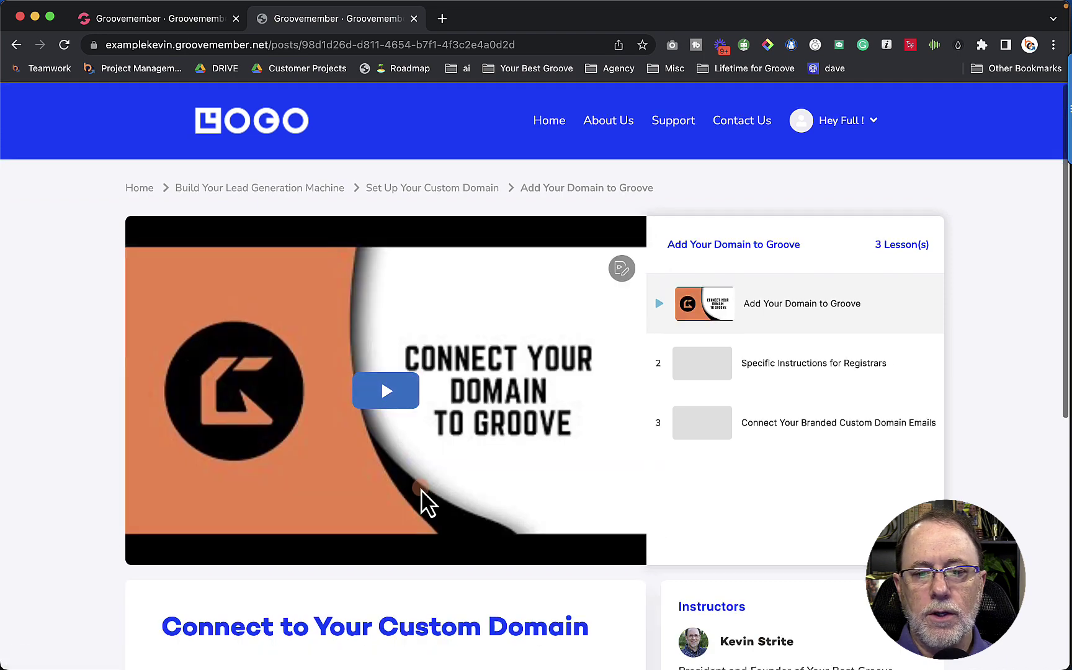